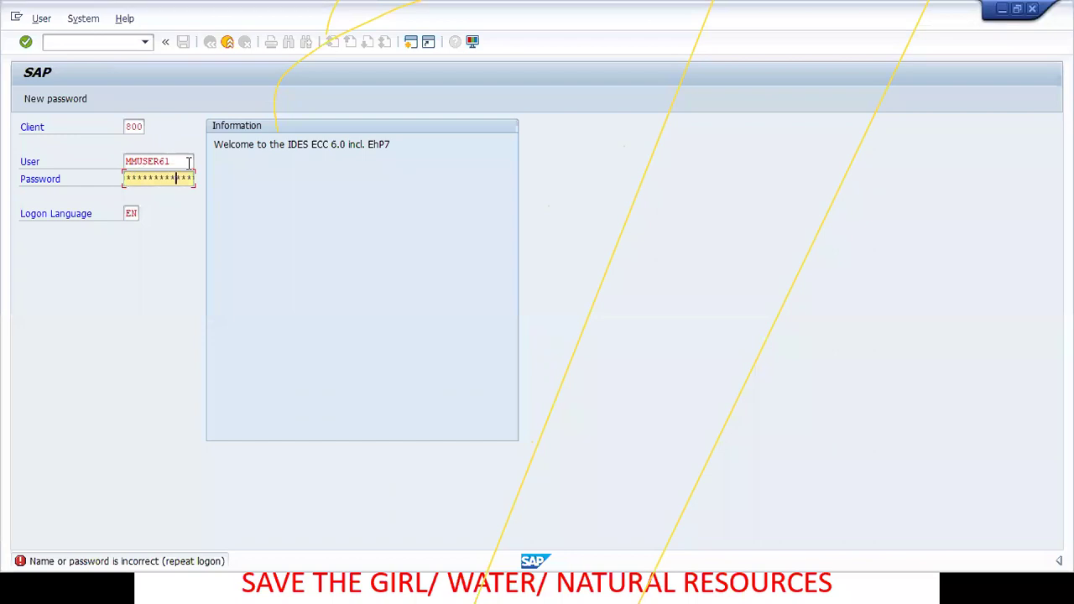
key(Right)
key(Return)
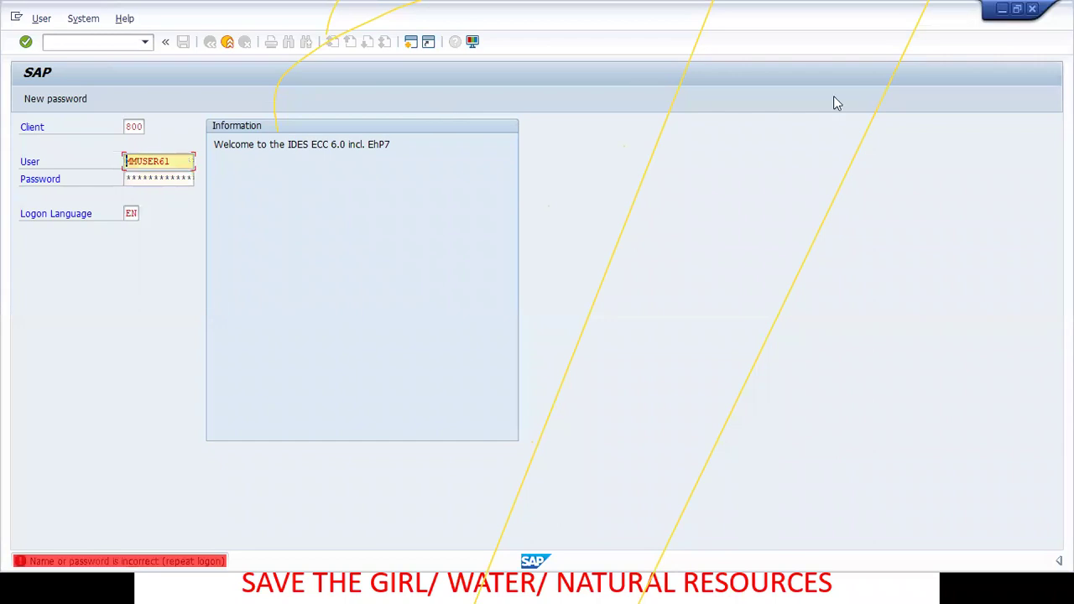
key(alt+Tab)
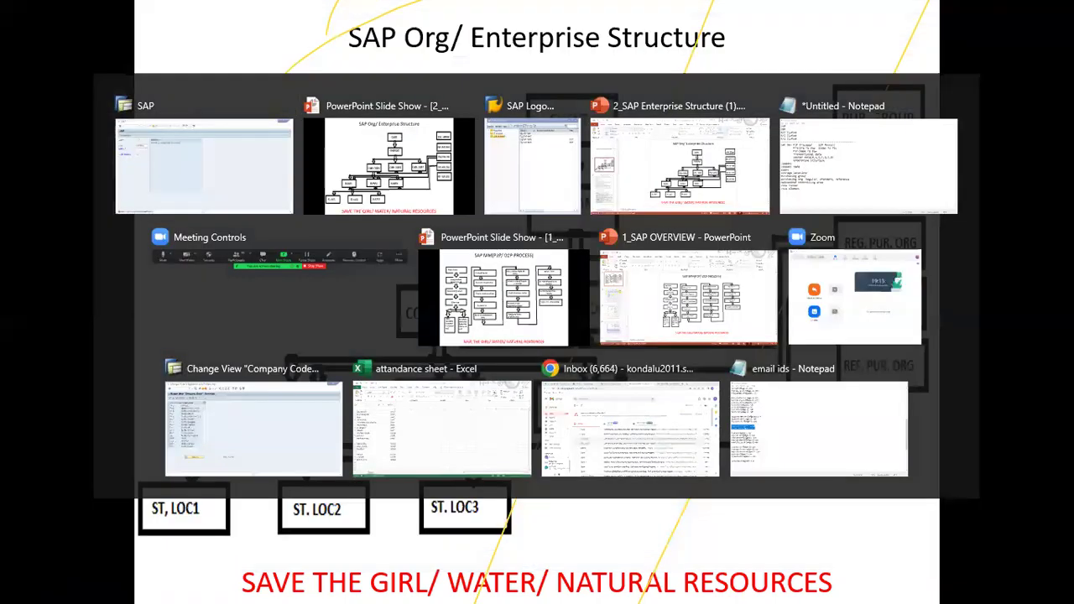
key(alt+Tab)
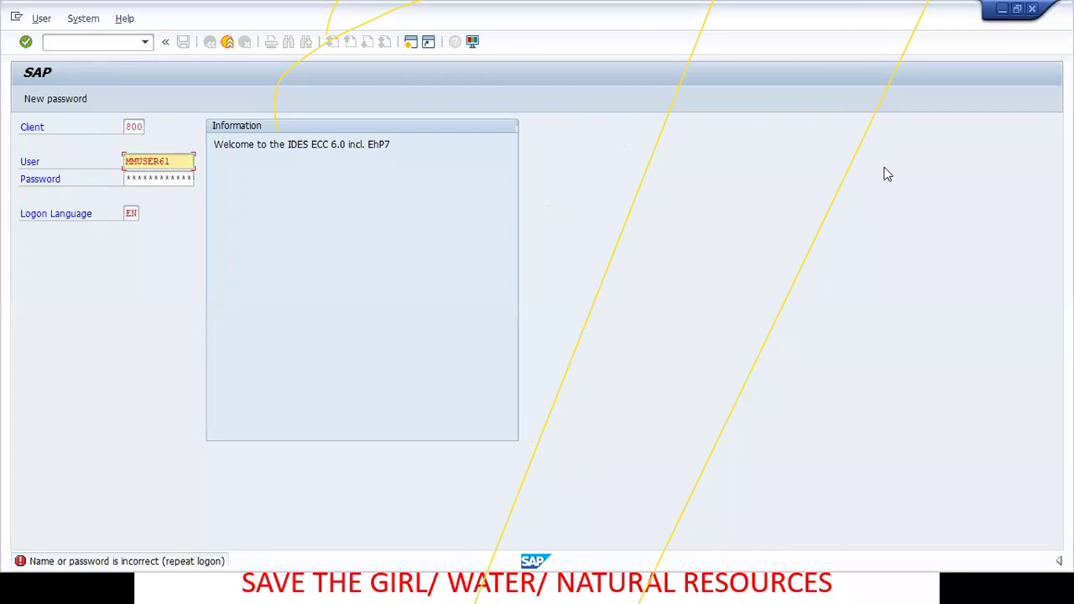
click(1032, 9)
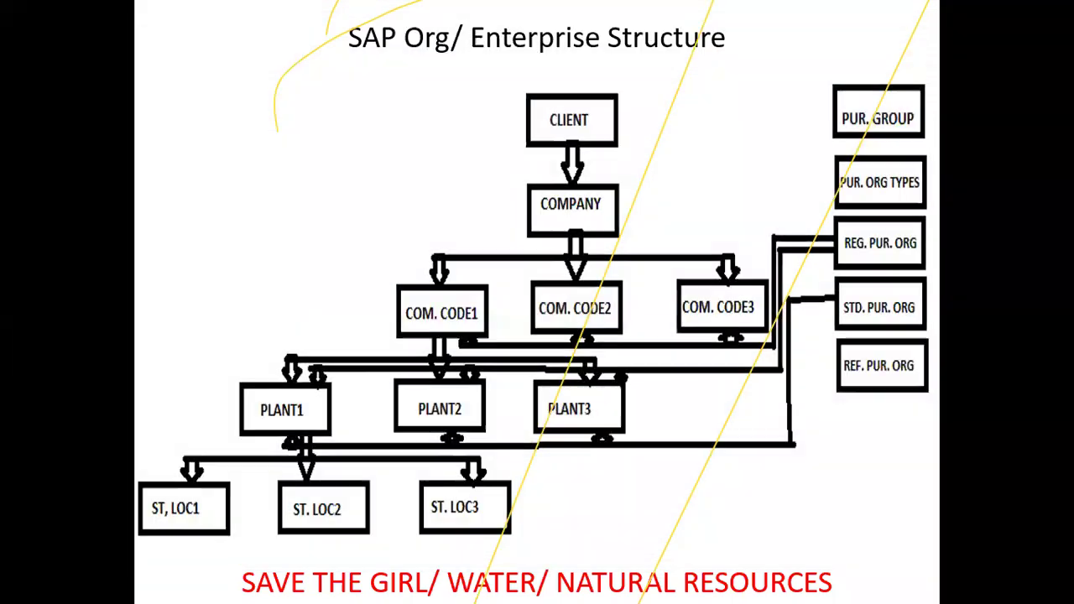
Step: Switch to SAP Logon and open the SAP MM2 connection
key(alt+Tab)
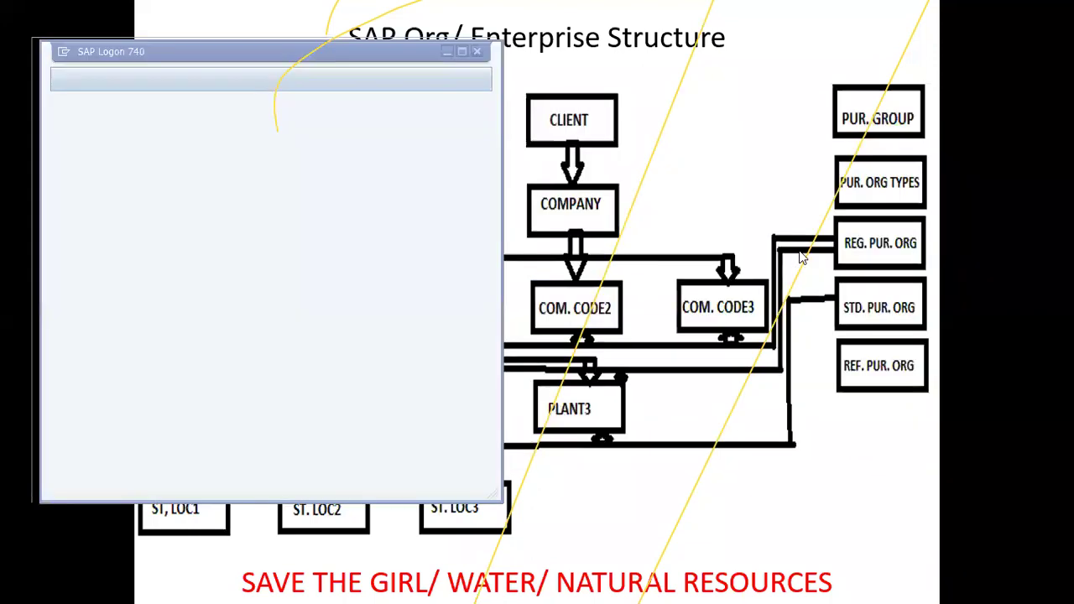
click(241, 130)
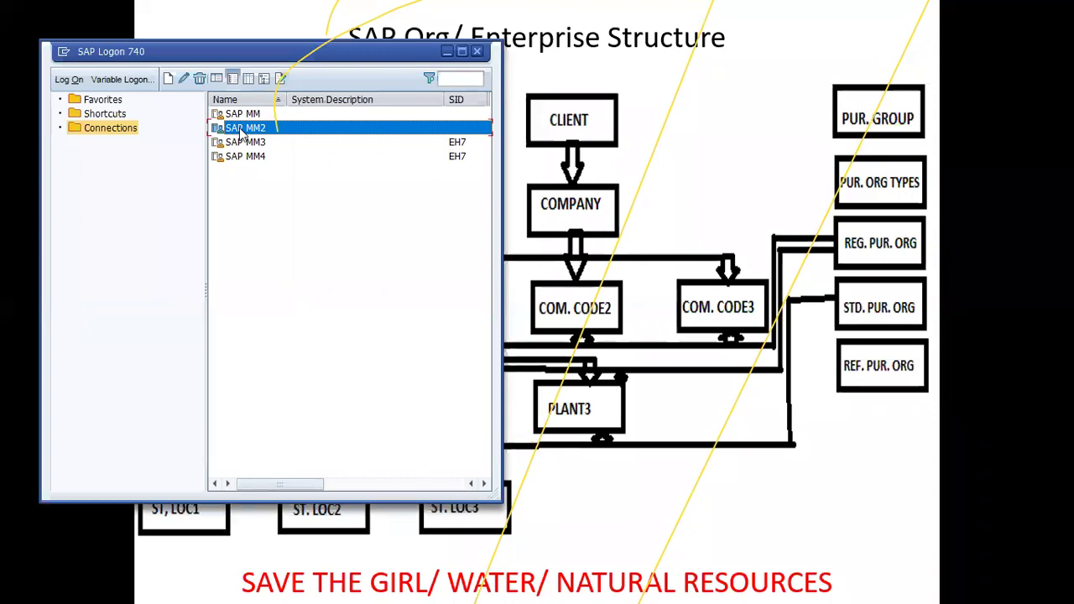
double_click(242, 128)
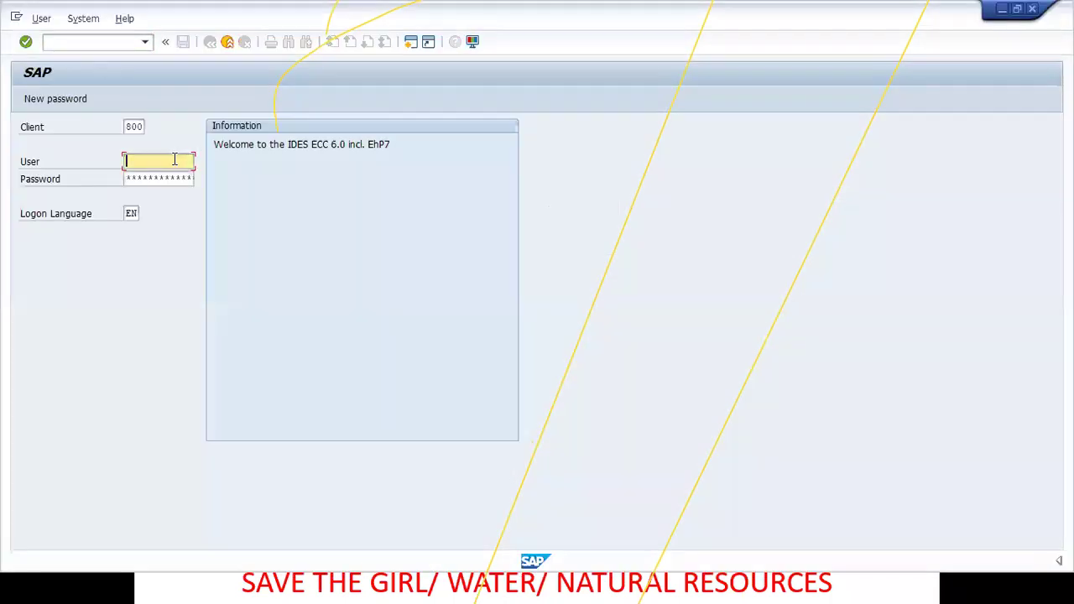
Step: Log on to client 800 using the first remembered user ID and the account password
click(174, 160)
key(Down)
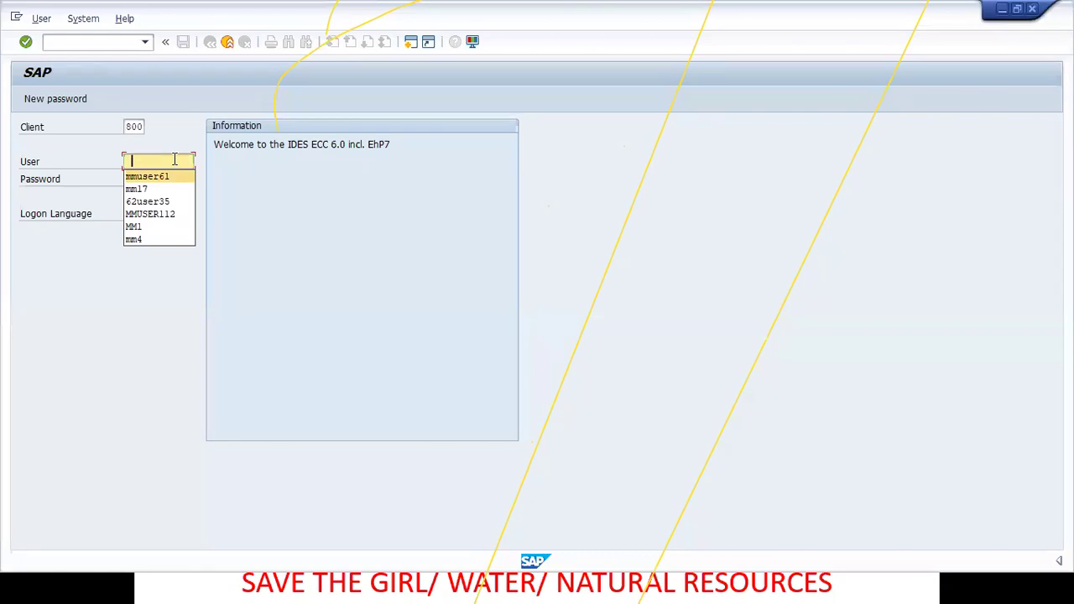
key(Return)
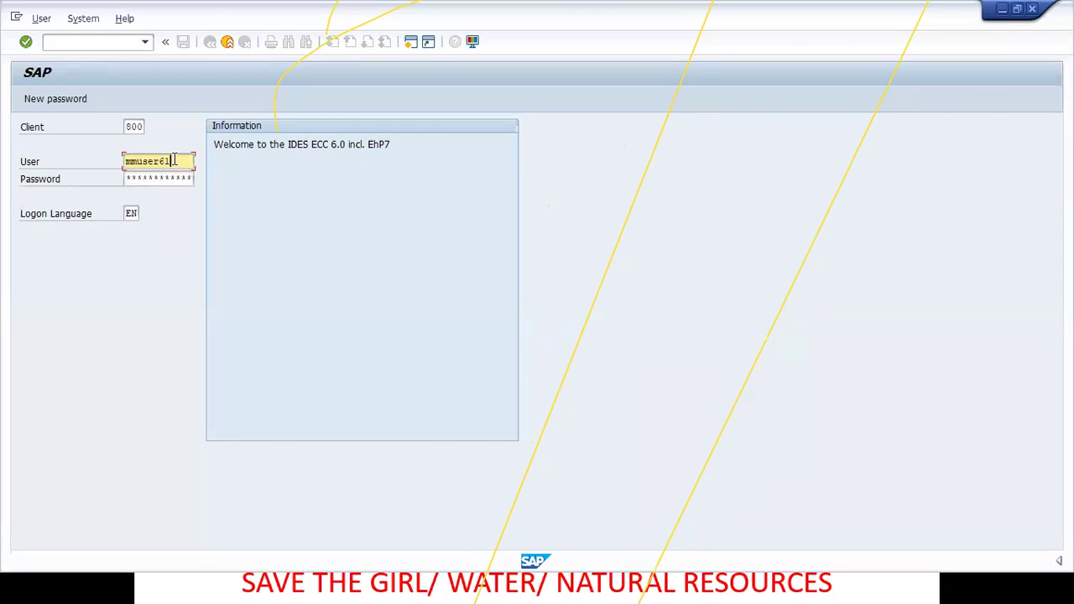
key(Tab)
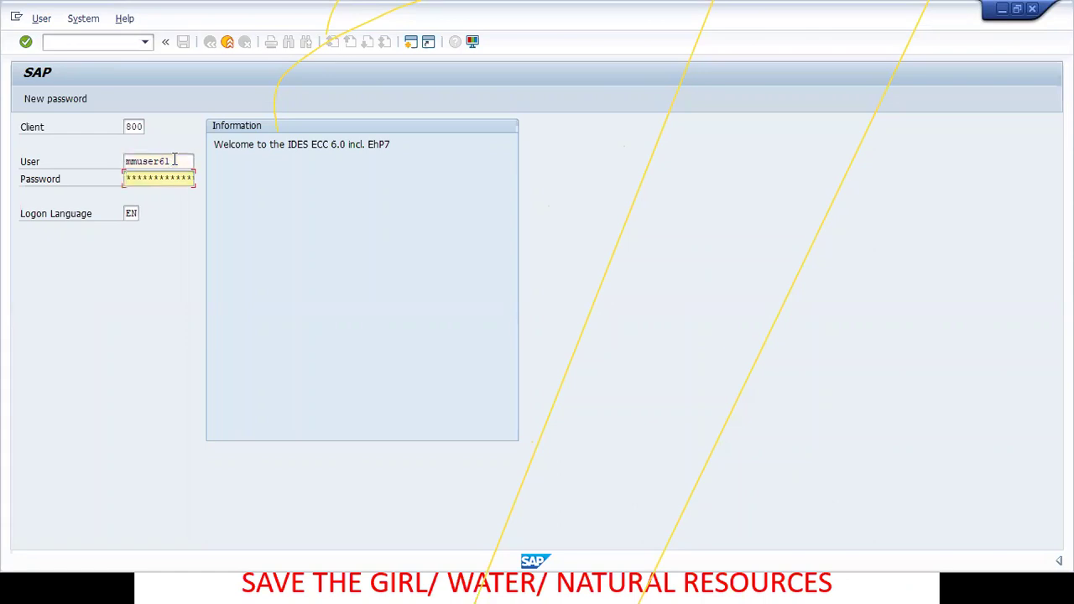
text(**********)
key(Return)
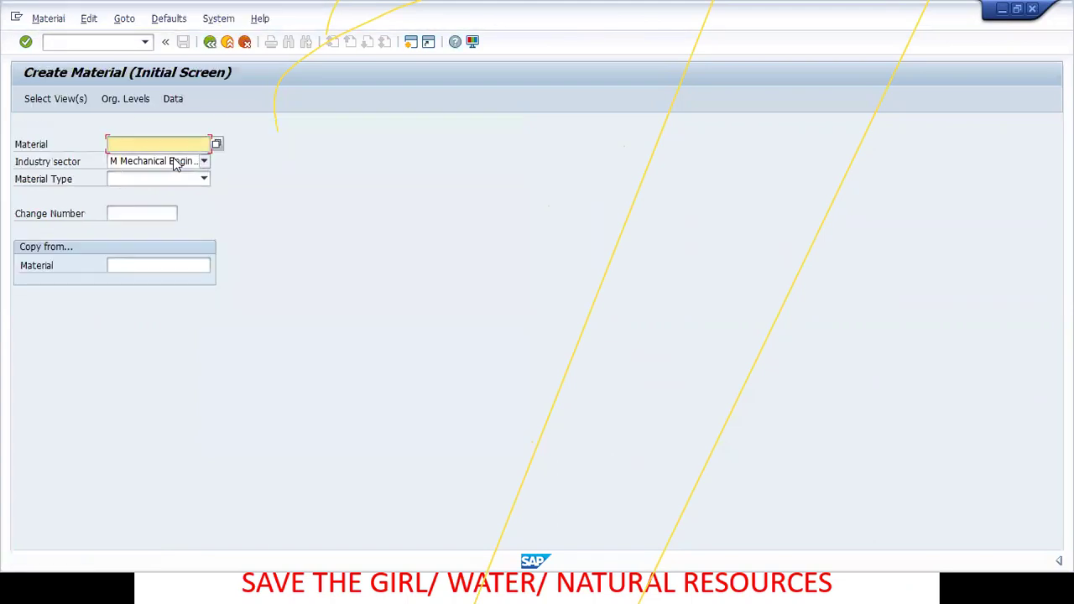
Step: Leave the Create Material transaction for the SAP Easy Access screen with the command /n
click(68, 42)
text(/n)
key(Return)
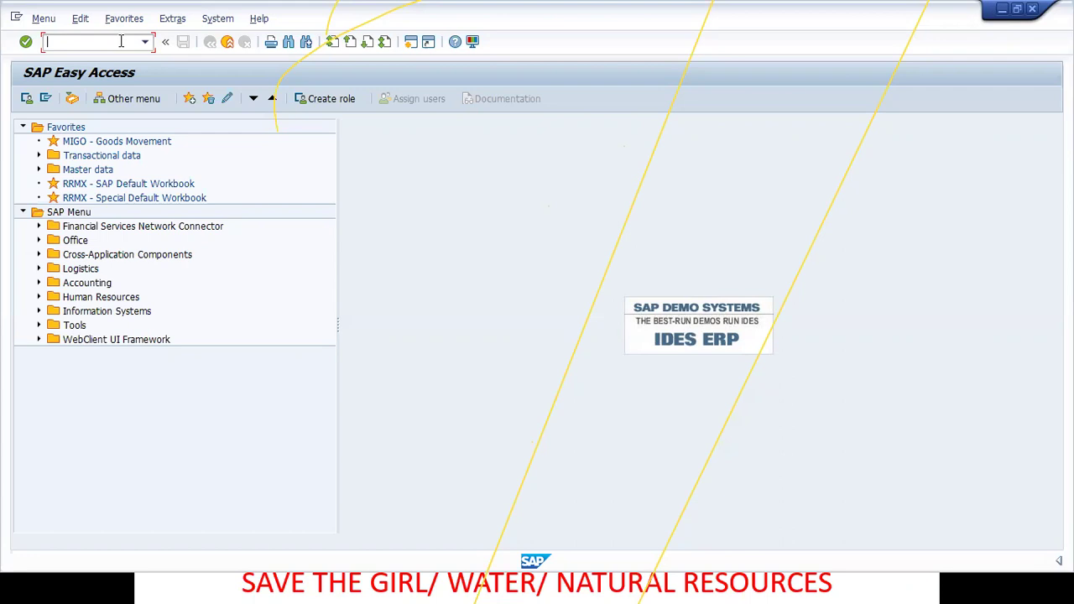
Step: Open Create Material twice with transaction code mm01, returning to SAP Easy Access each time
text(mm01)
key(Return)
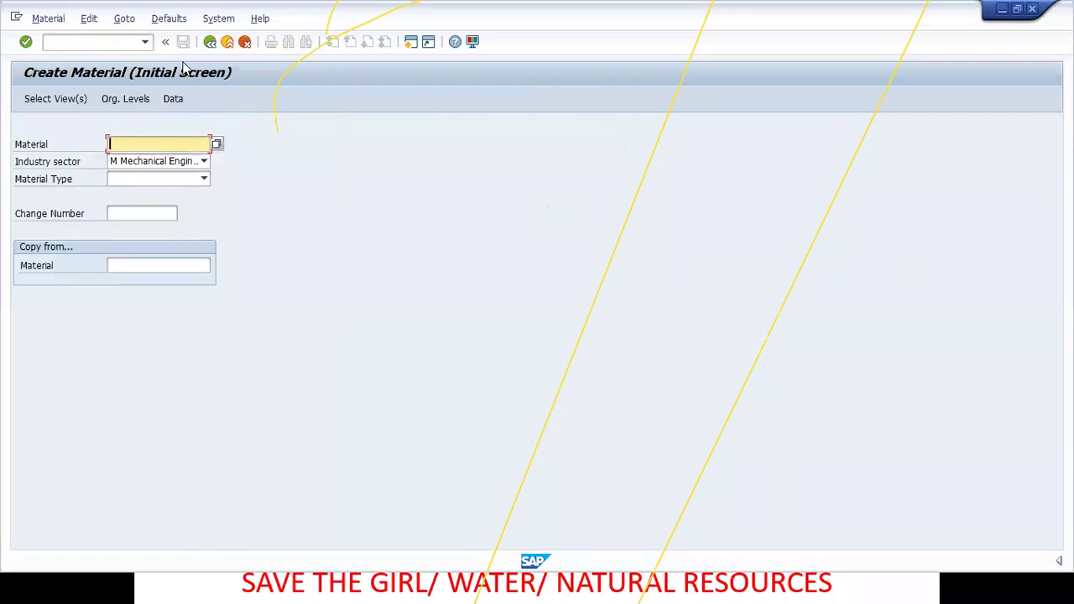
click(209, 44)
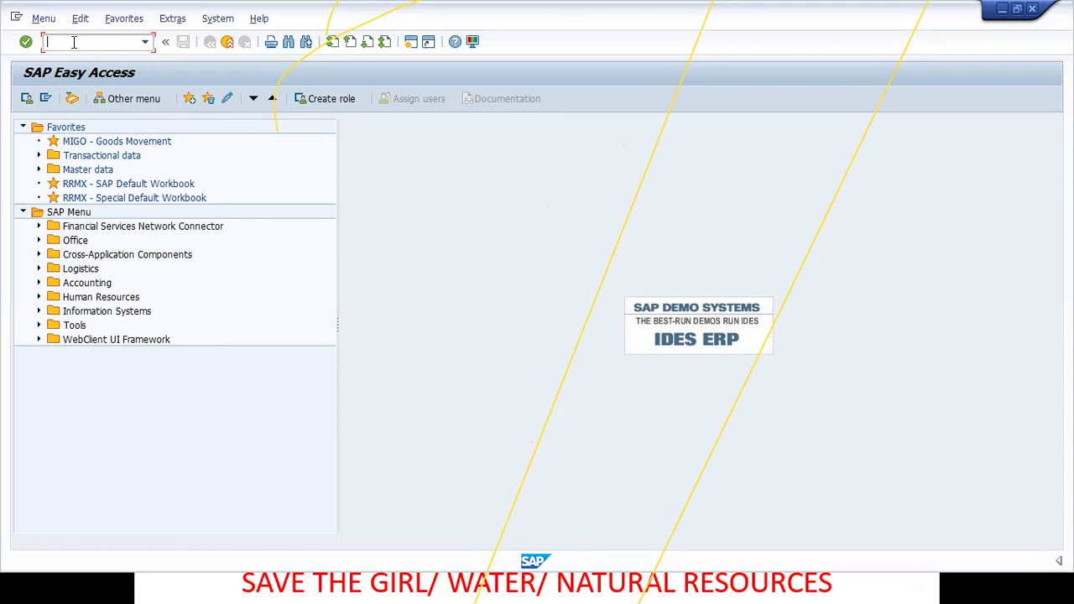
text(mm01)
key(Return)
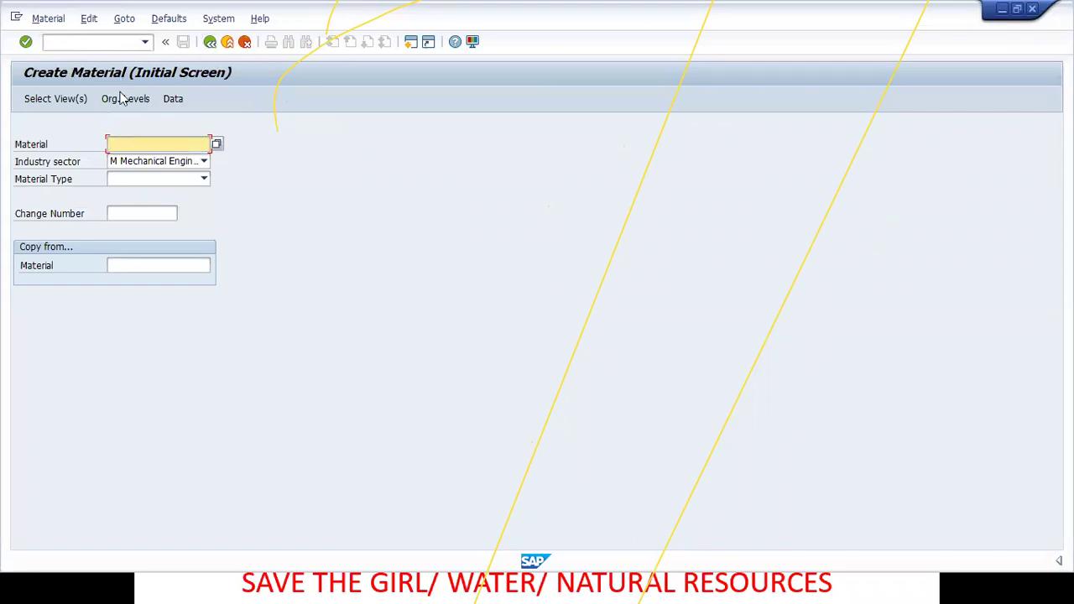
click(211, 47)
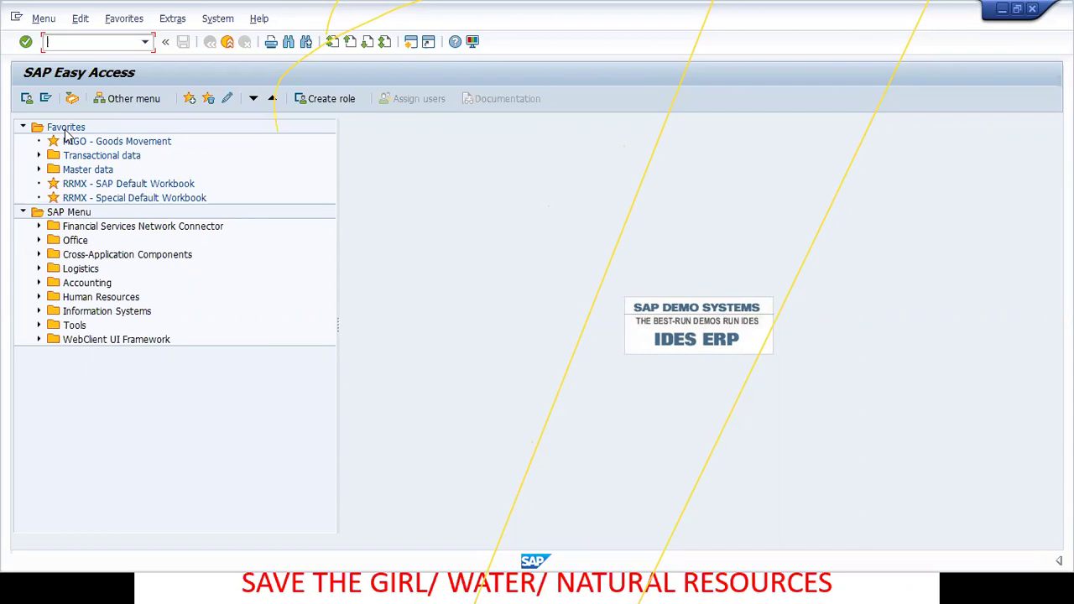
click(66, 130)
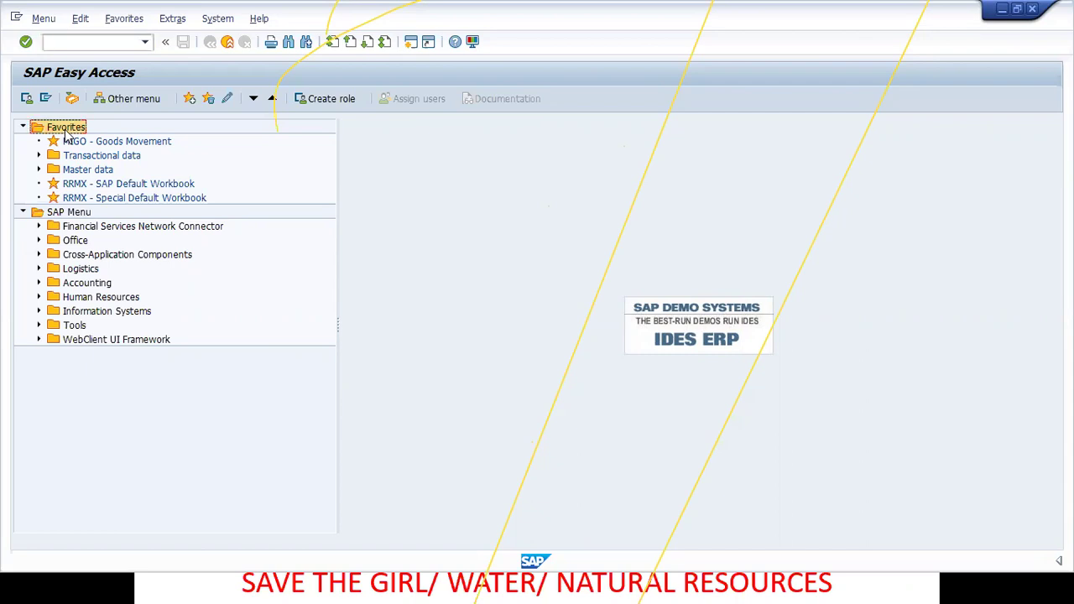
right_click(66, 130)
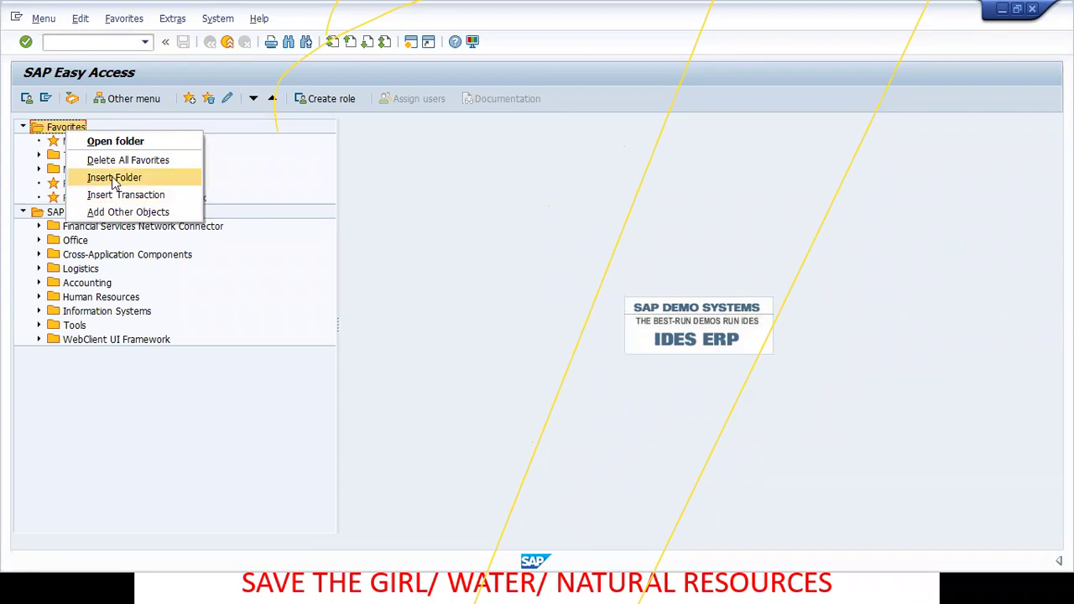
click(430, 195)
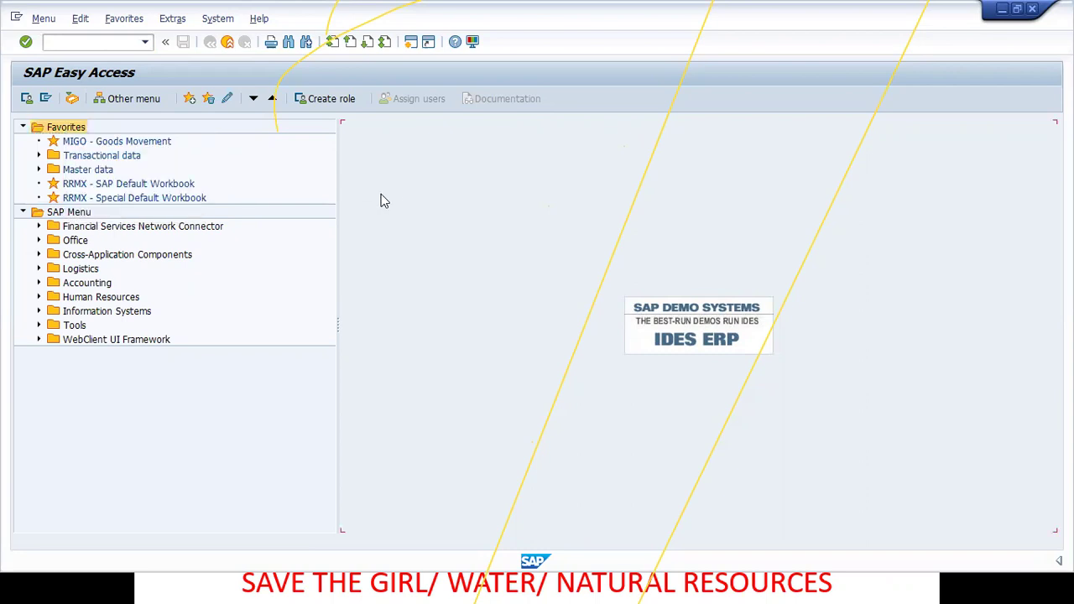
Step: Expand the Master data and Transactional data folders in Favorites to view their stored transactions
click(86, 173)
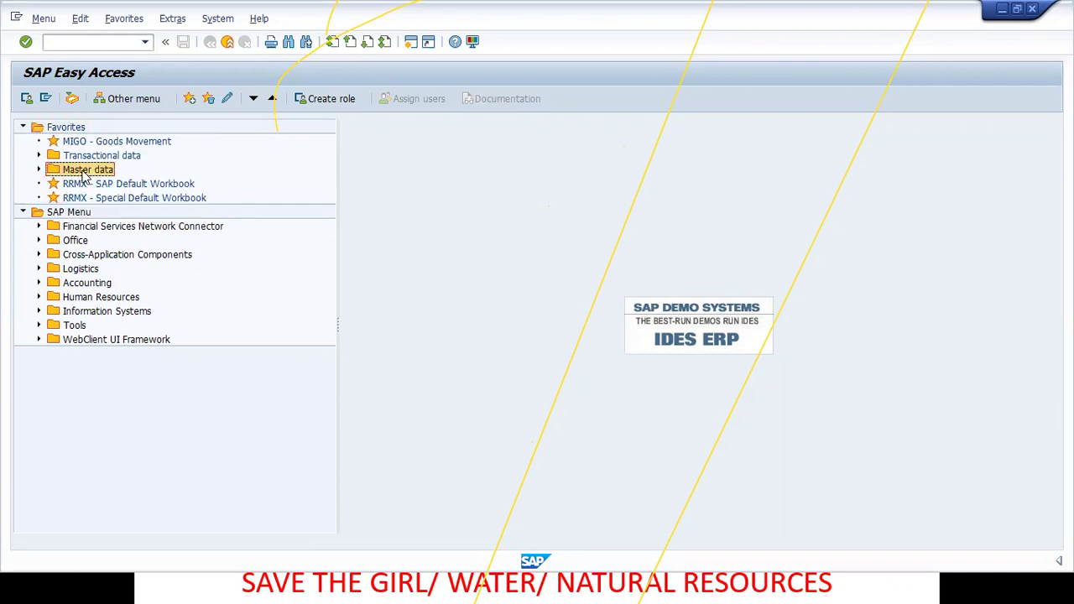
click(39, 170)
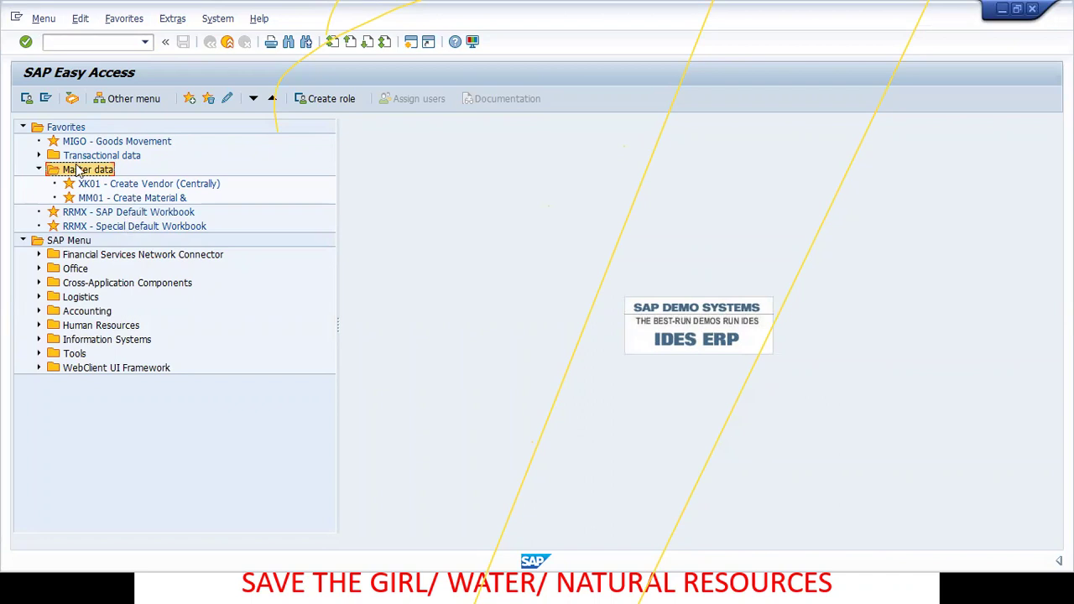
click(39, 170)
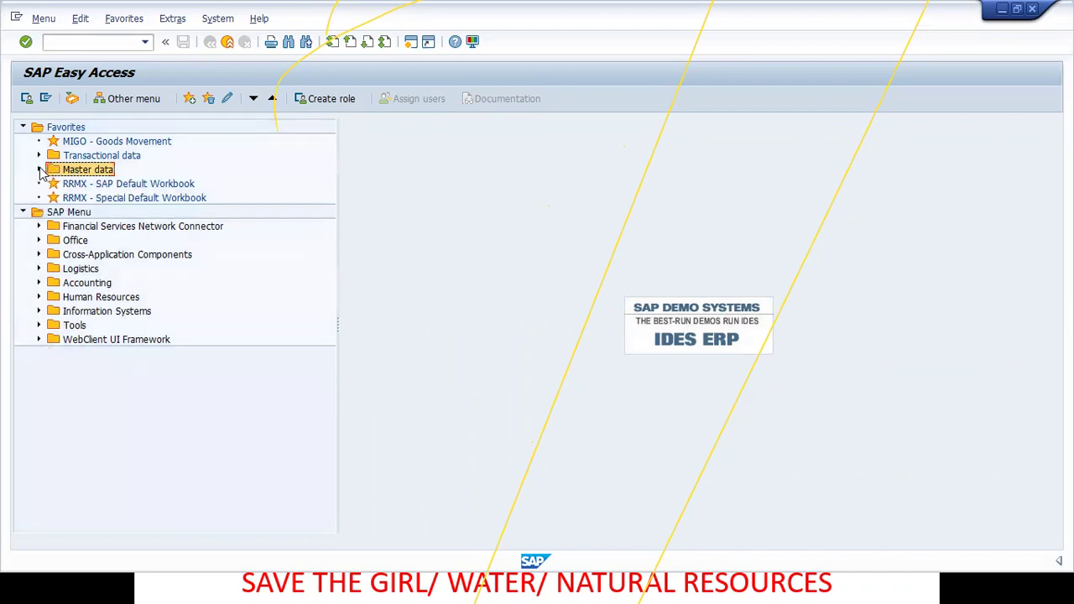
click(38, 156)
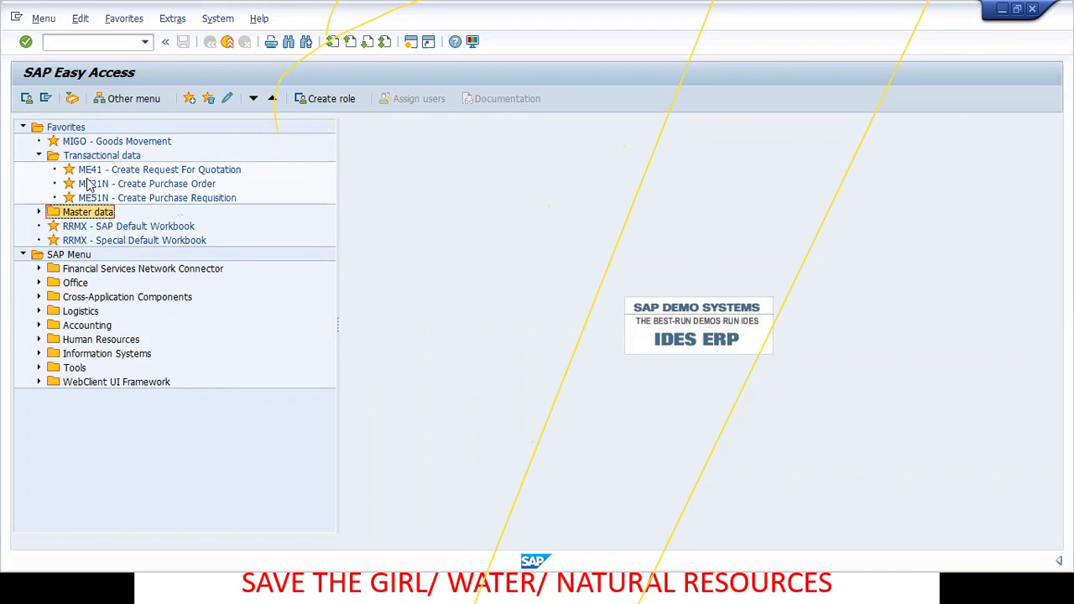
click(149, 171)
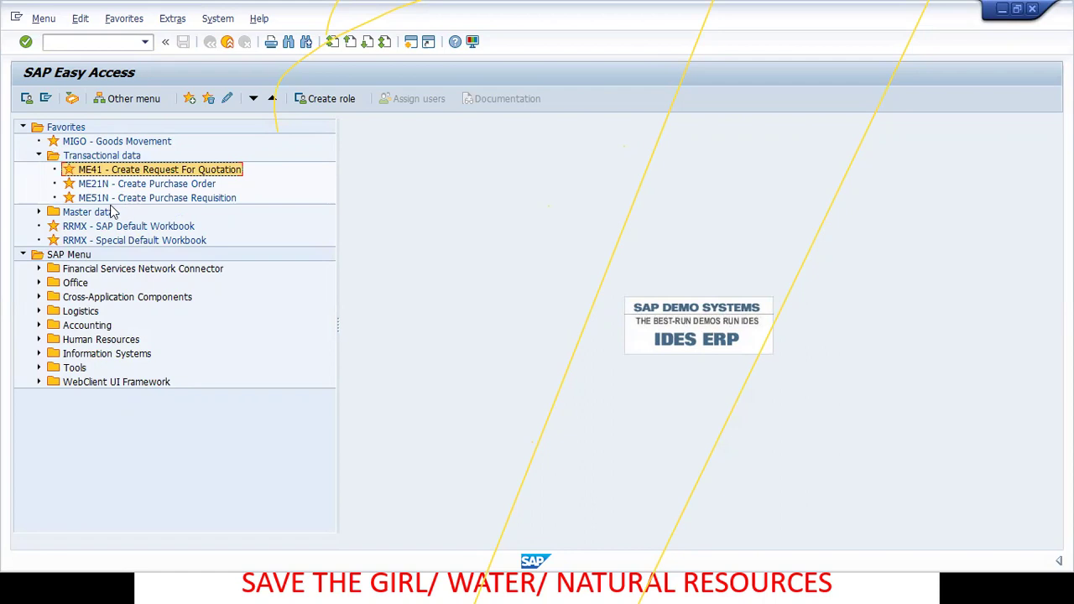
click(39, 213)
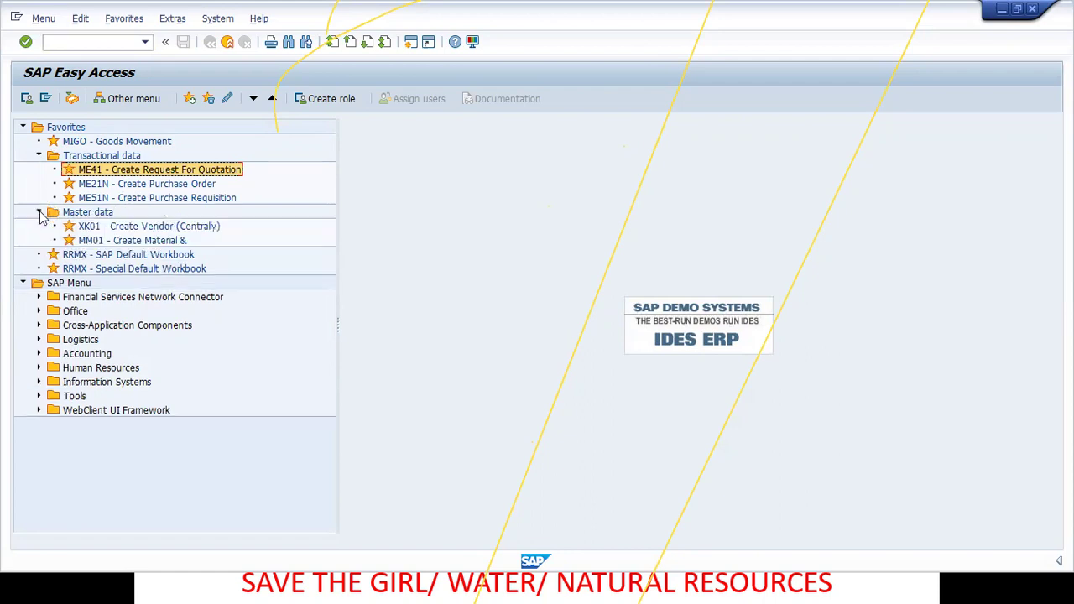
Step: Open Create Material from its MM01 entry in the Master data favorites and go back to SAP Easy Access
click(107, 40)
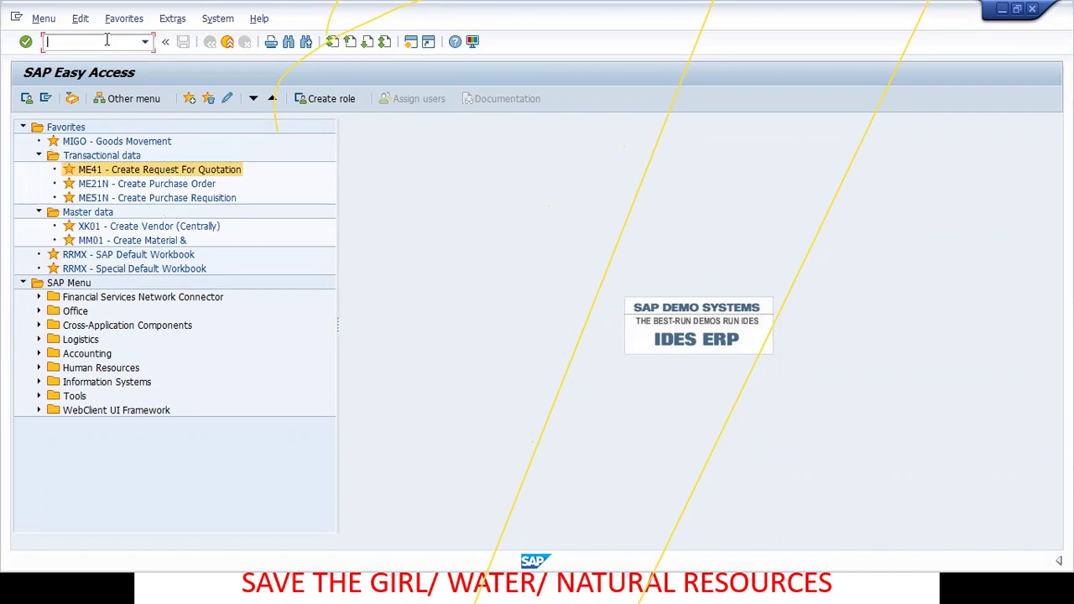
click(95, 243)
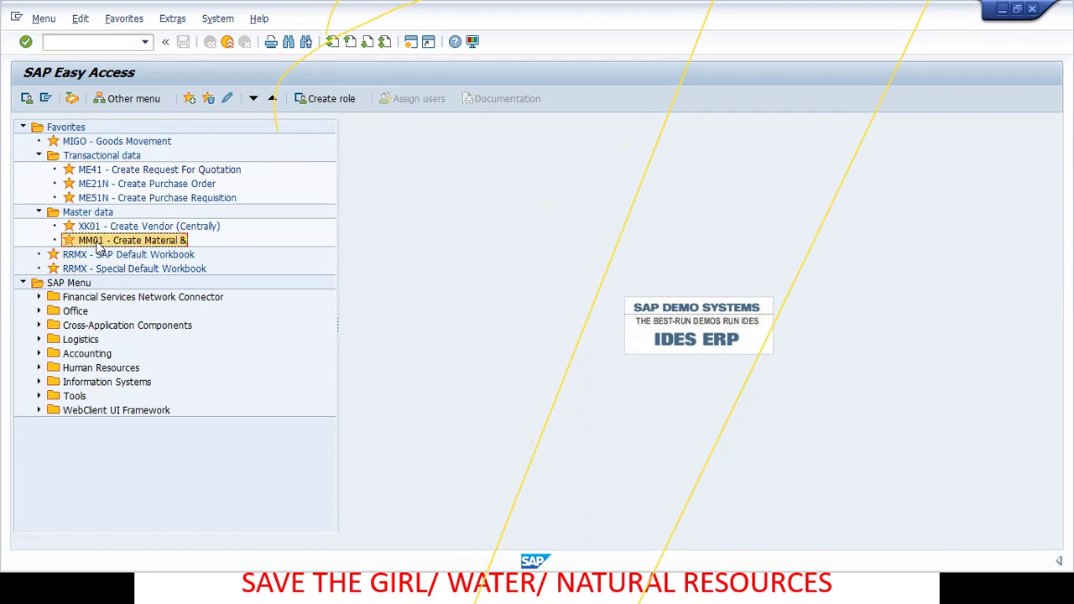
double_click(98, 241)
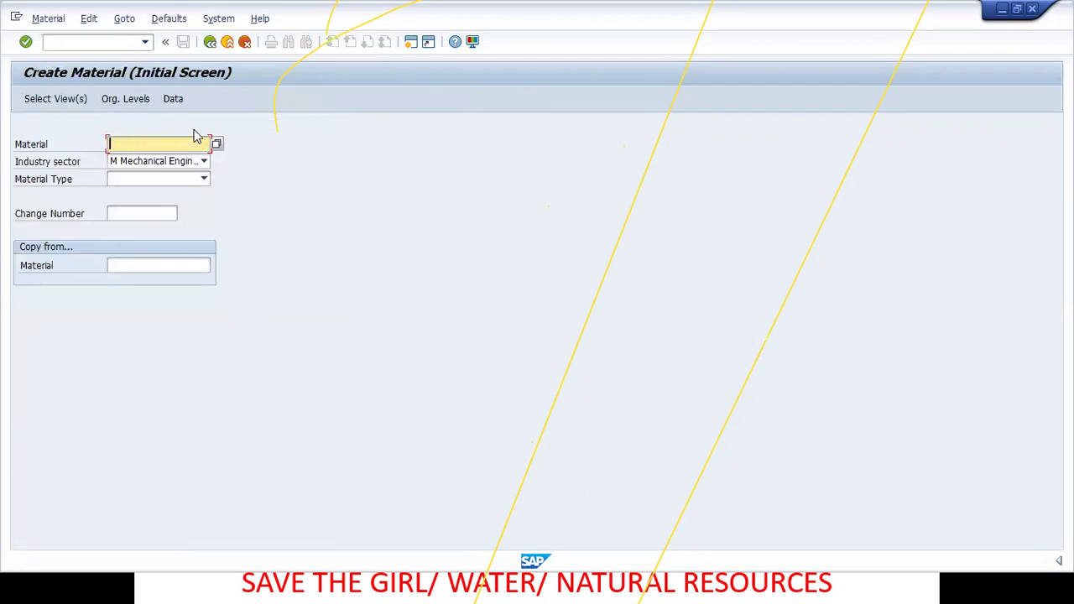
click(212, 46)
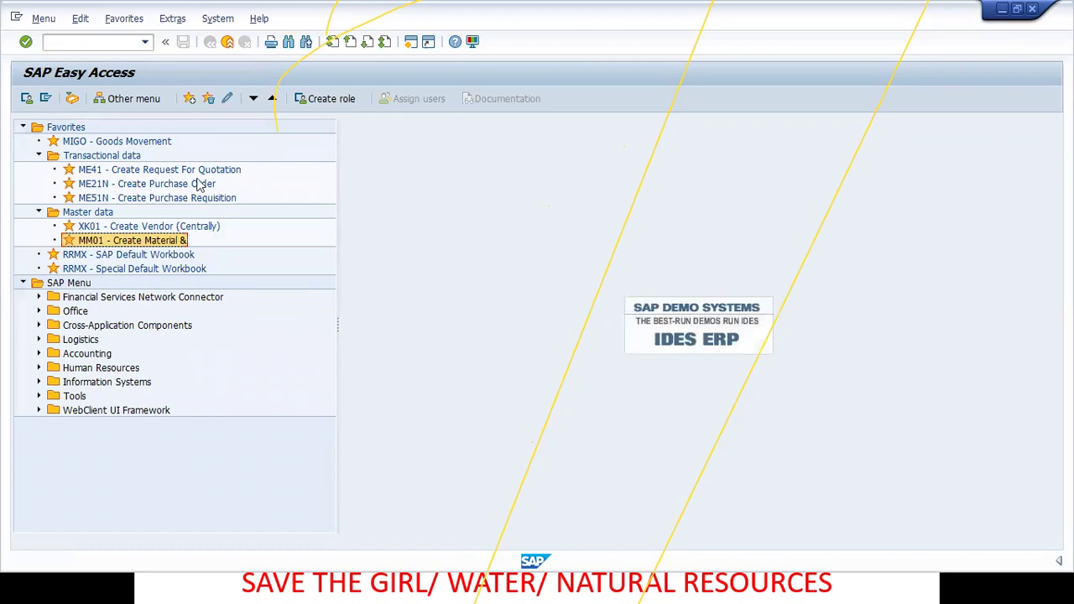
Step: Collapse the Transactional data and Master data folders in Favorites
click(78, 42)
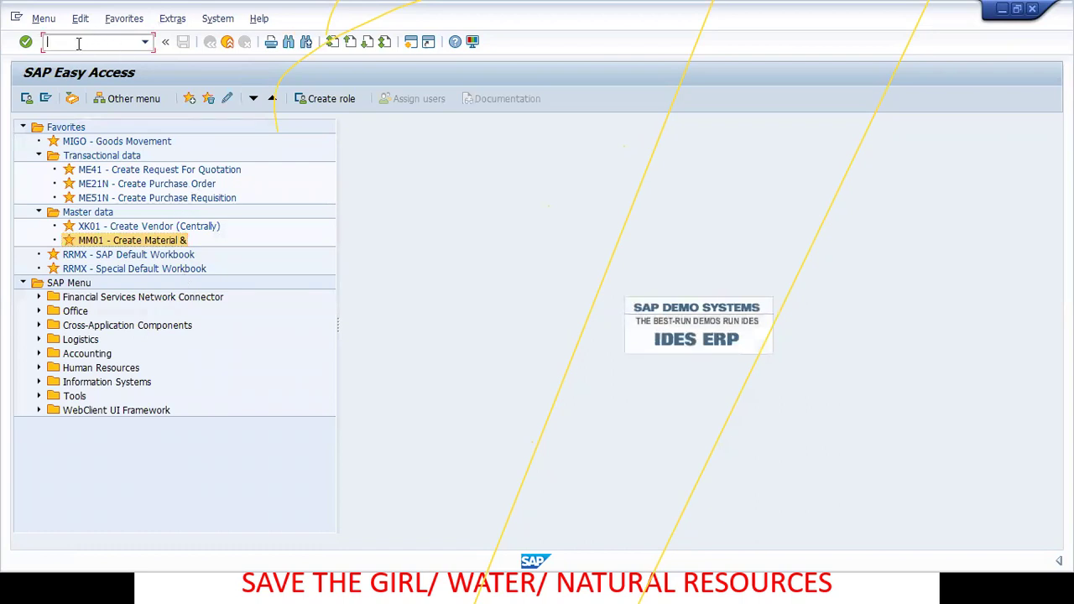
click(38, 156)
click(39, 170)
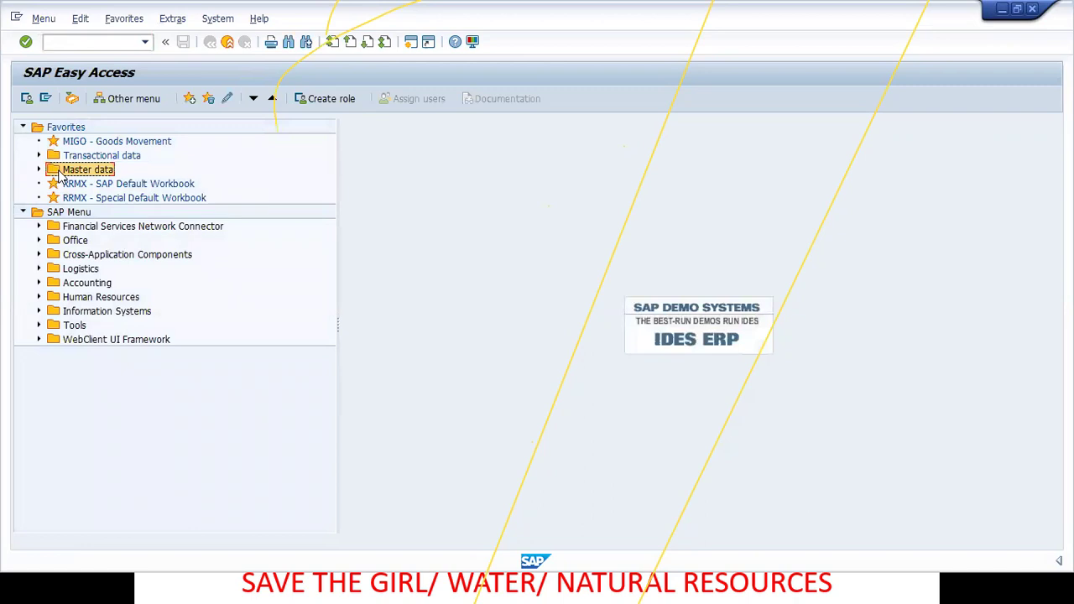
click(71, 143)
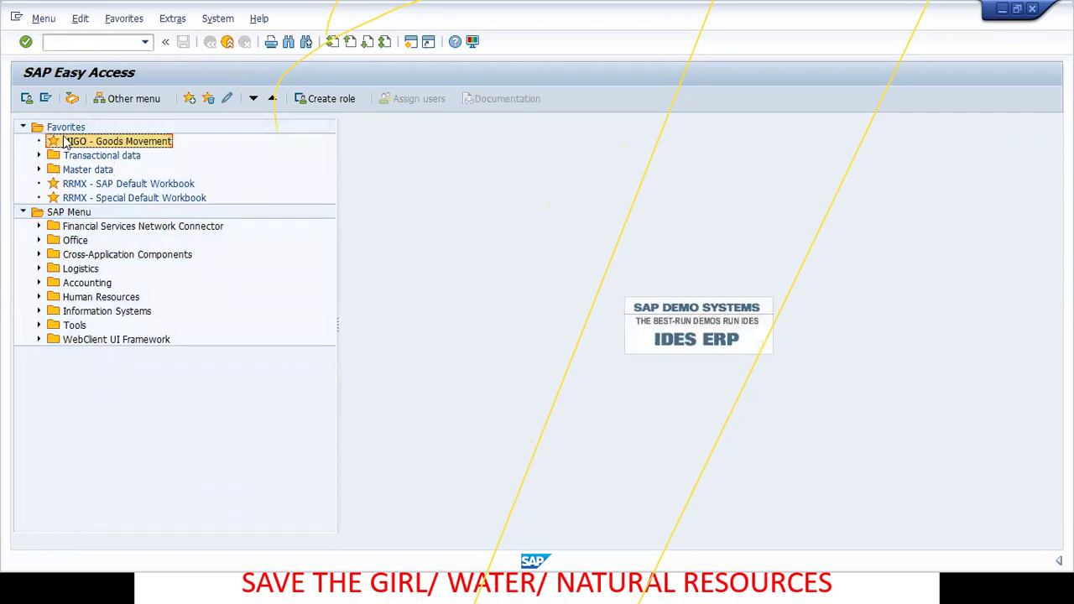
click(57, 130)
right_click(57, 133)
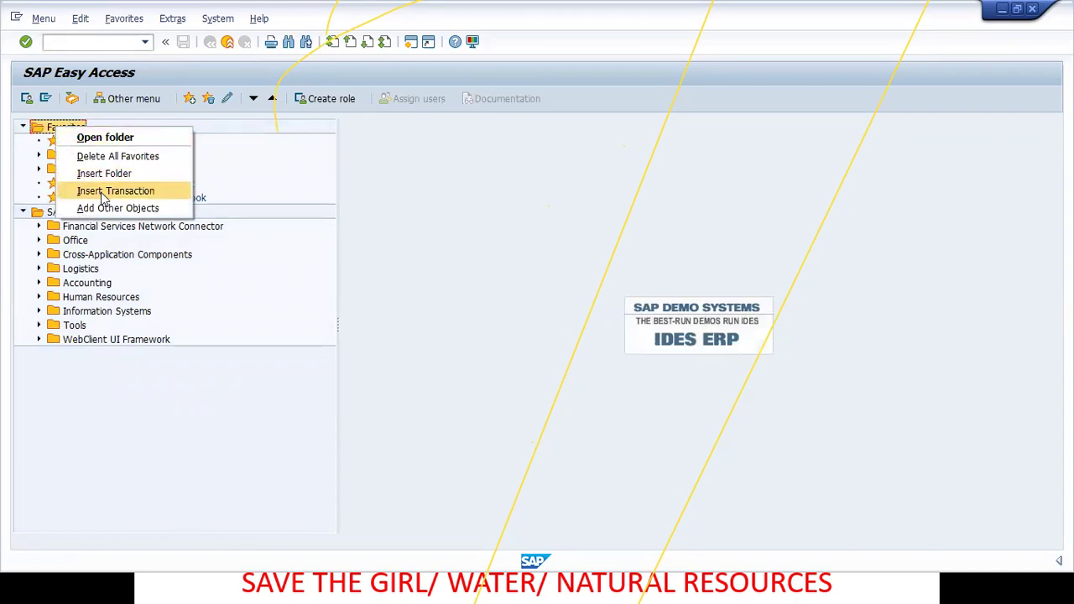
click(437, 188)
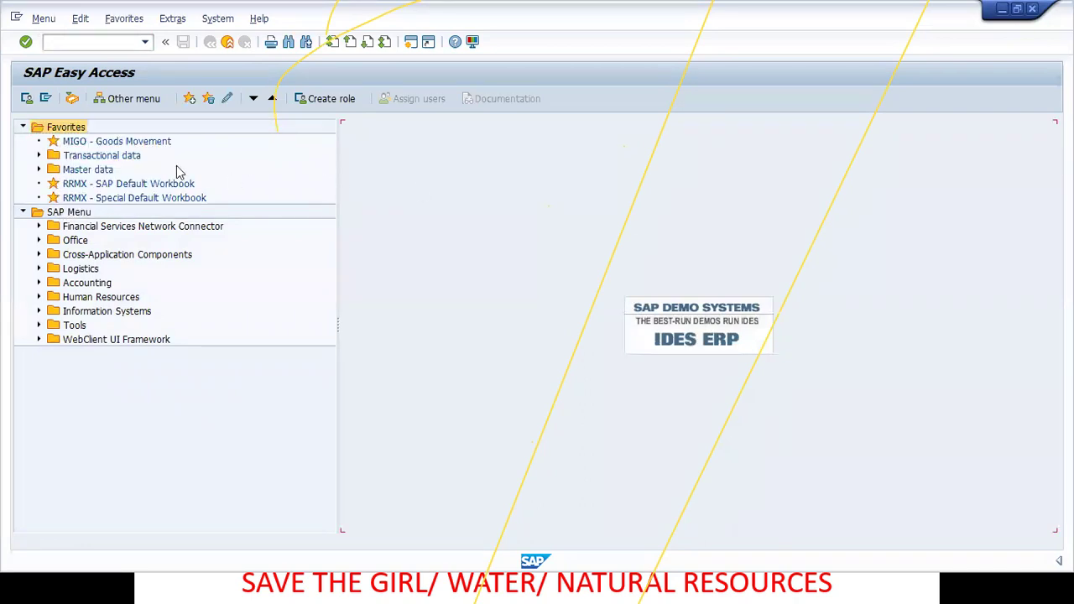
Step: Open the MIGO - Goods Movement transaction from Favorites
double_click(130, 142)
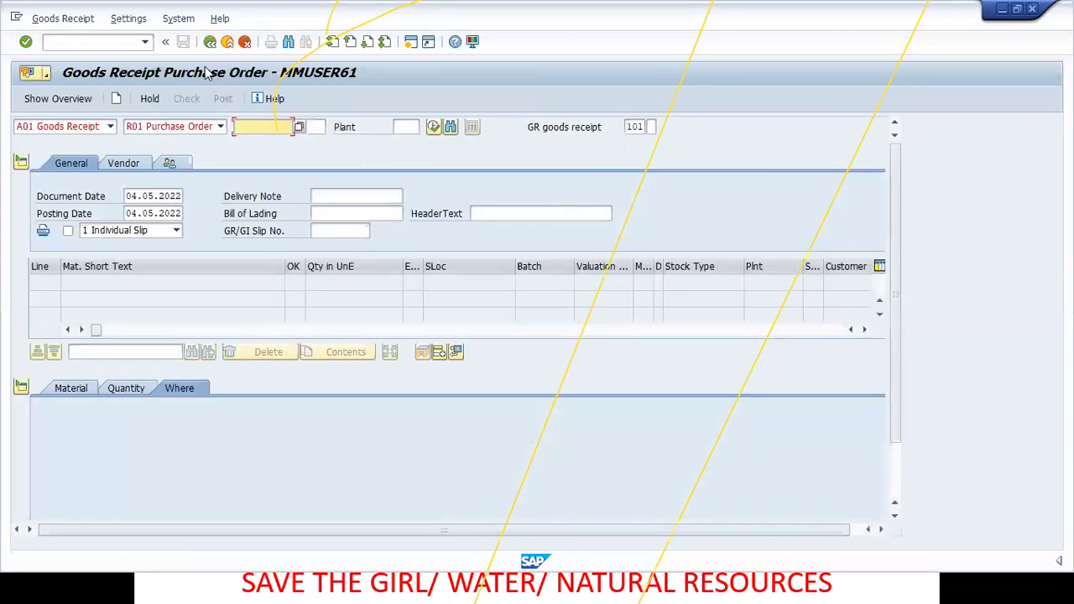
Step: Go back from the goods receipt to SAP Easy Access, and open an additional session and close it again
click(210, 43)
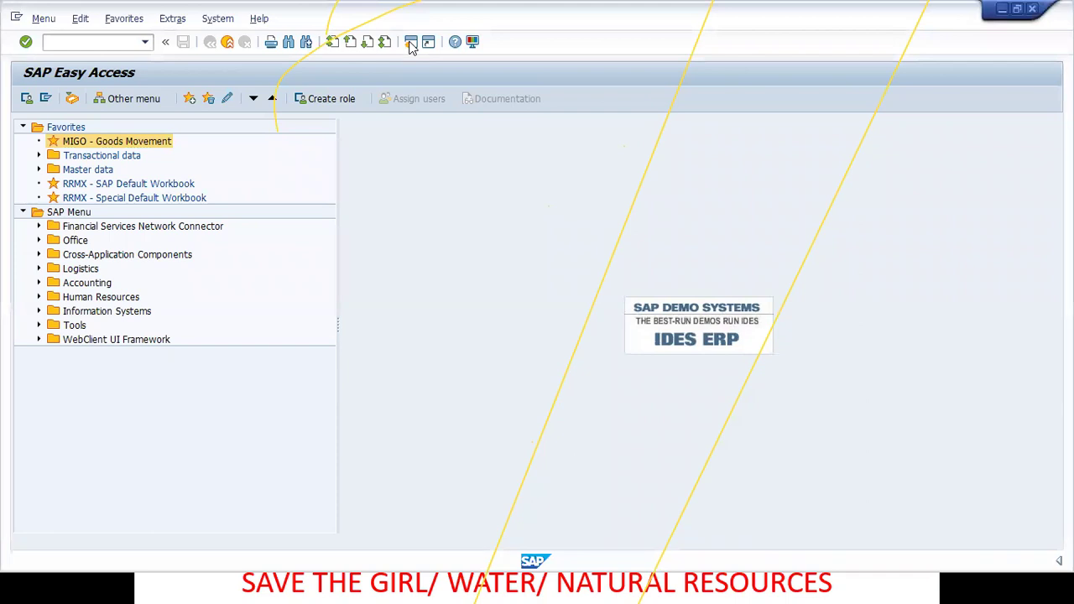
click(410, 41)
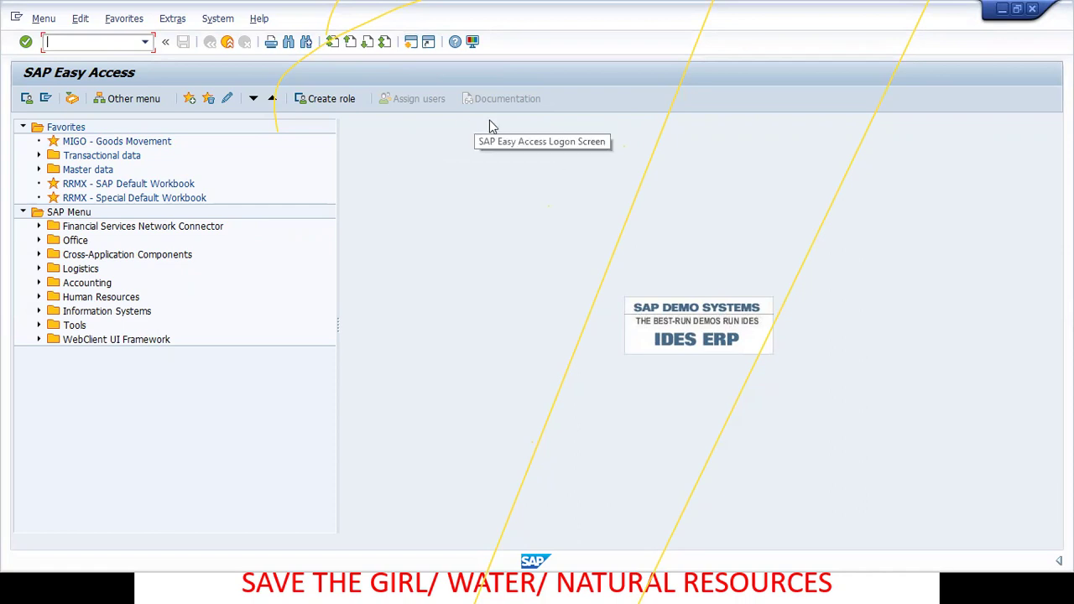
click(1034, 8)
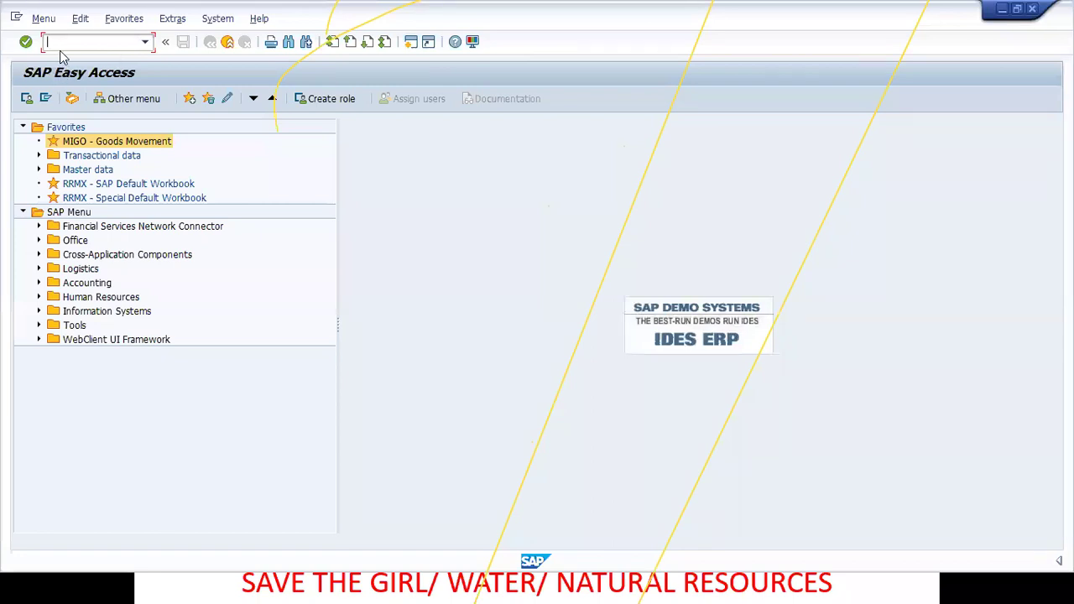
Step: Switch to the SAP Org/Enterprise Structure slide to review the hierarchy, and return to SAP Easy Access
key(alt+Tab)
key(alt+Tab)
key(alt+Tab)
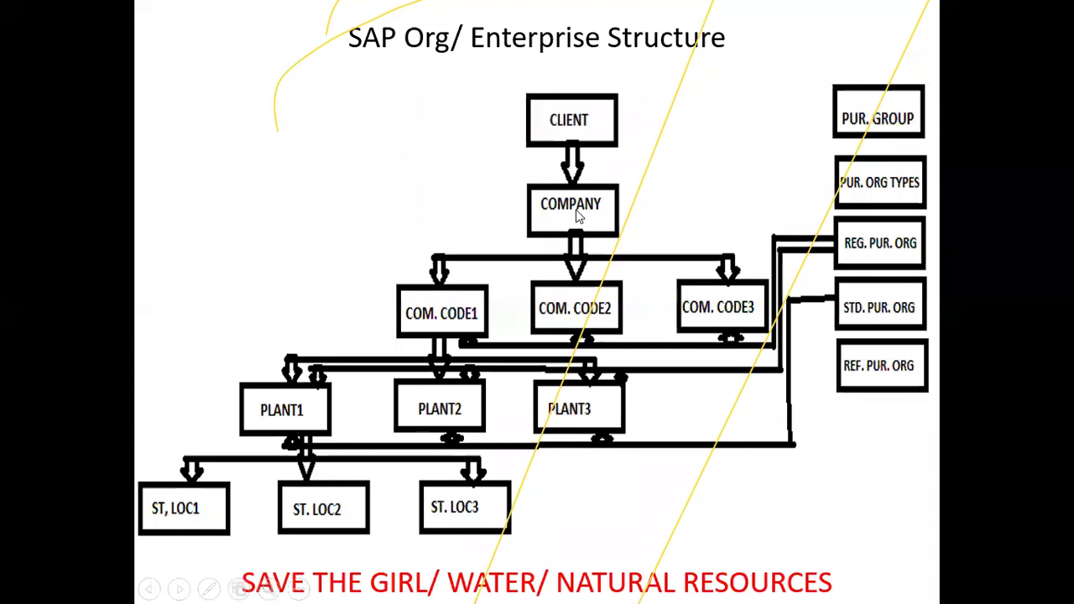
key(alt+Tab)
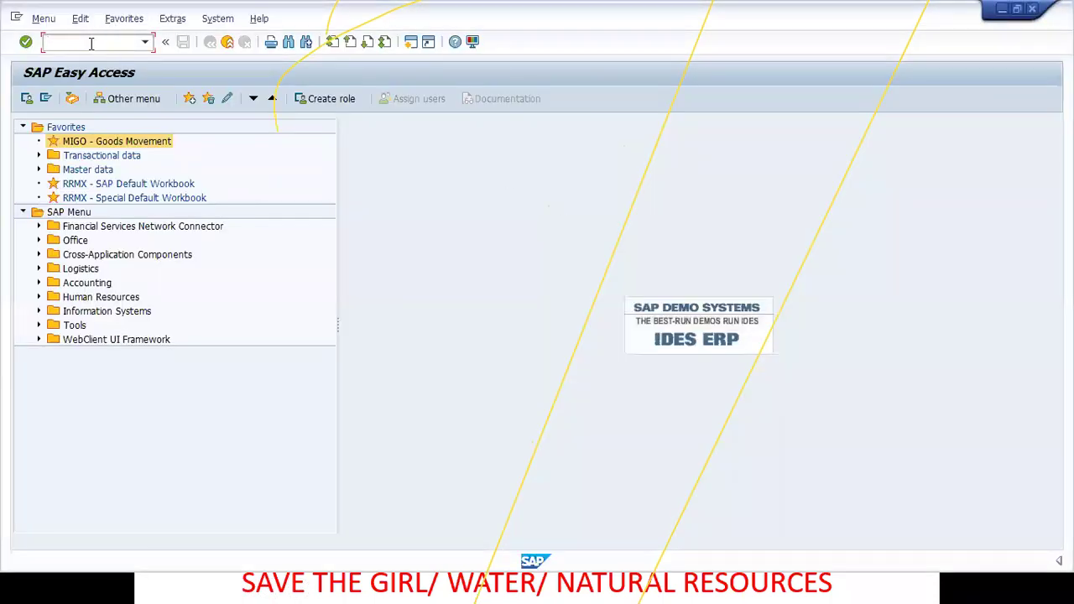
Step: Open transaction SPRO and display the SAP Reference IMG
text(SPRO)
key(Return)
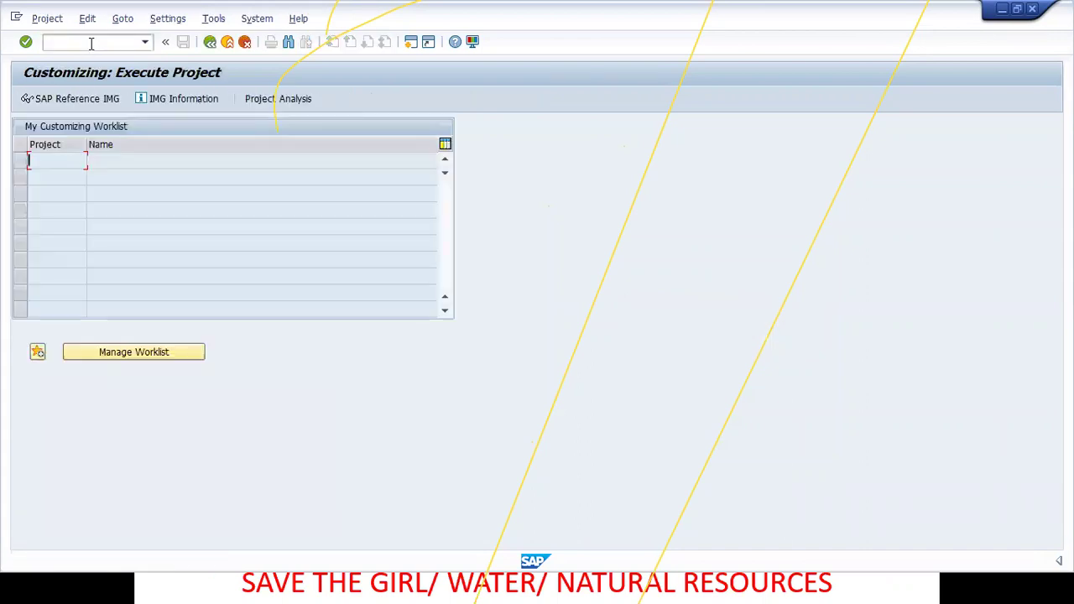
click(86, 99)
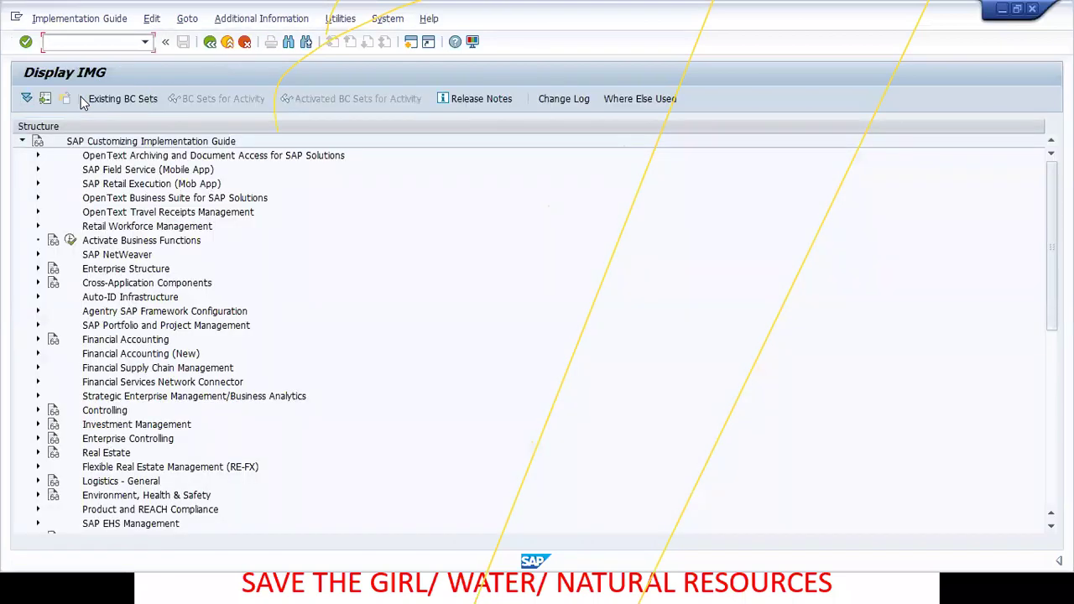
Step: Check the Enterprise Structure node against the organizational structure slide and expand it in the implementation guide
click(145, 271)
key(alt+Tab)
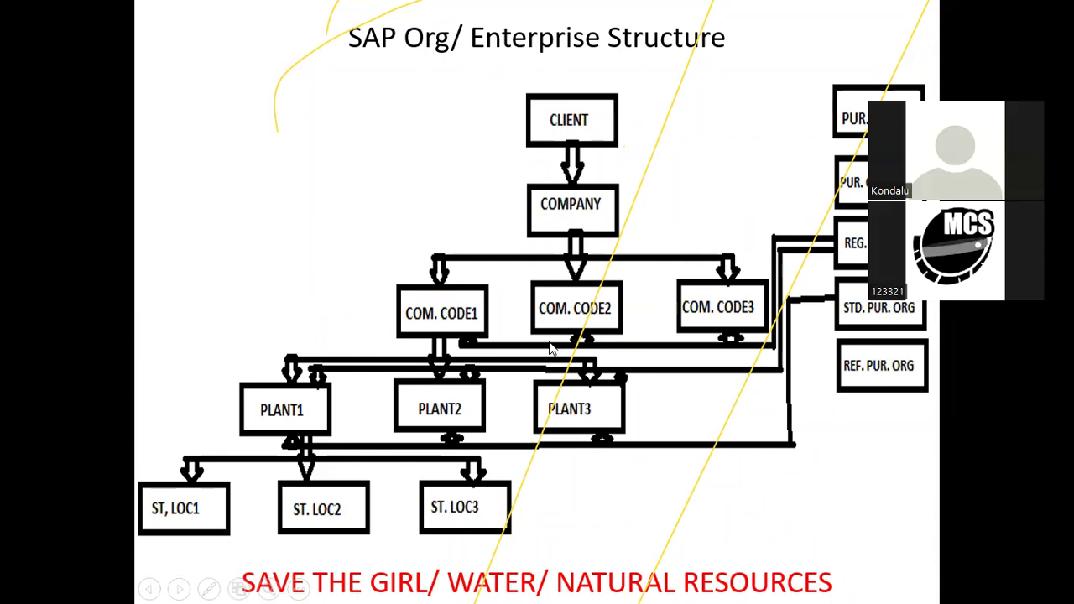
key(alt+Tab)
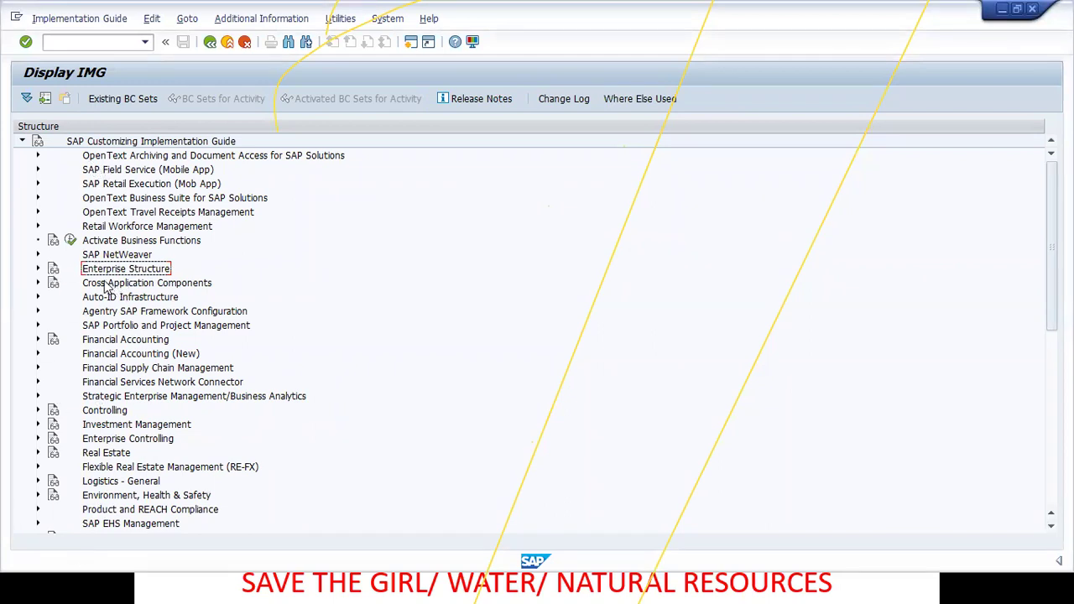
click(37, 269)
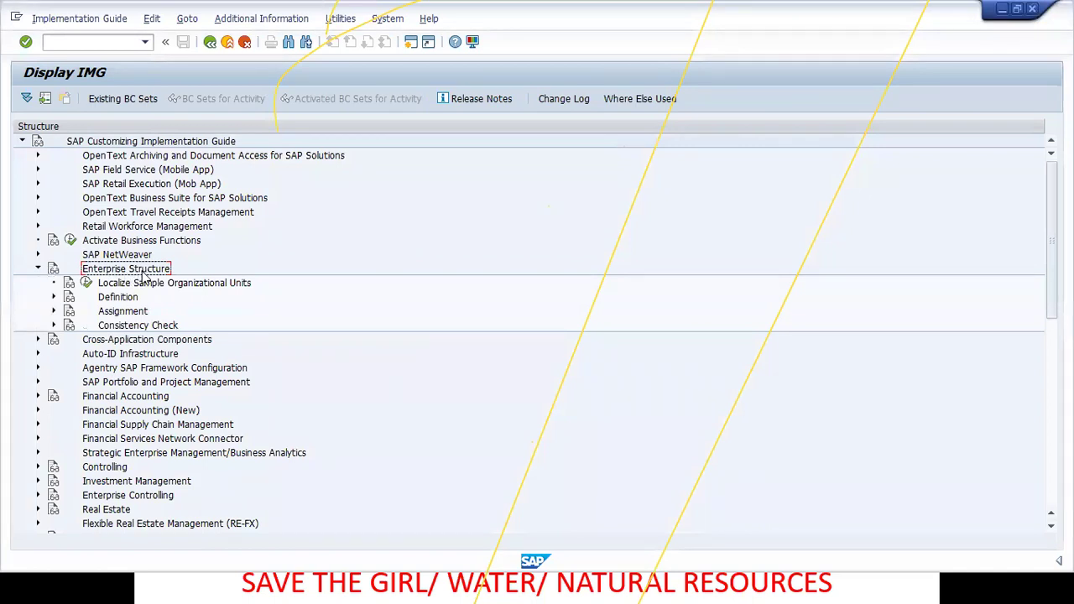
Step: Compare the Definition and Assignment nodes with the organizational structure slide, and expand Definition under Enterprise Structure
click(124, 303)
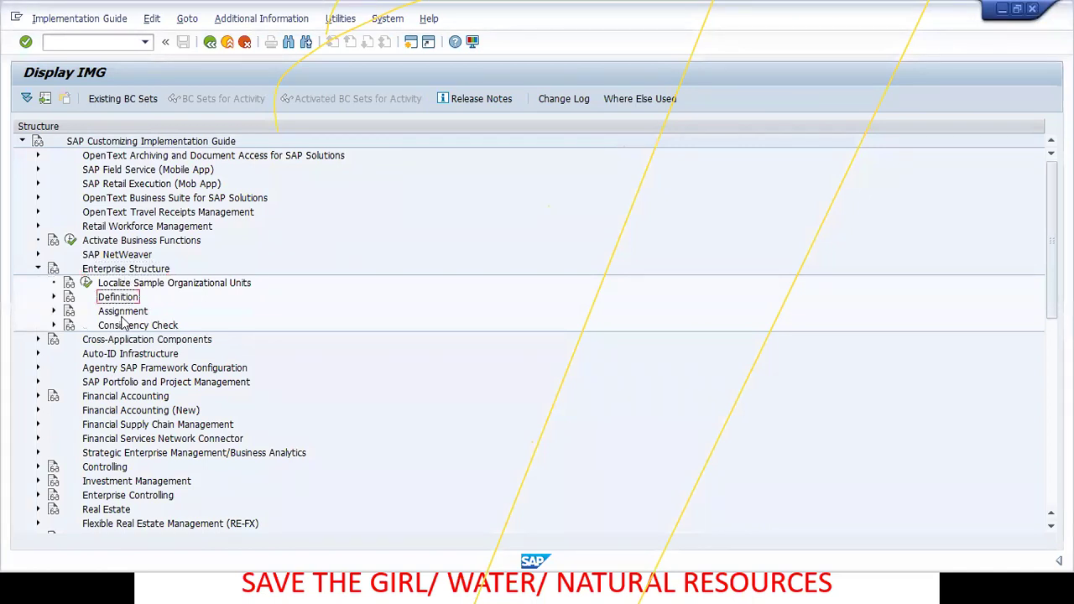
click(122, 315)
click(117, 300)
key(alt+Tab)
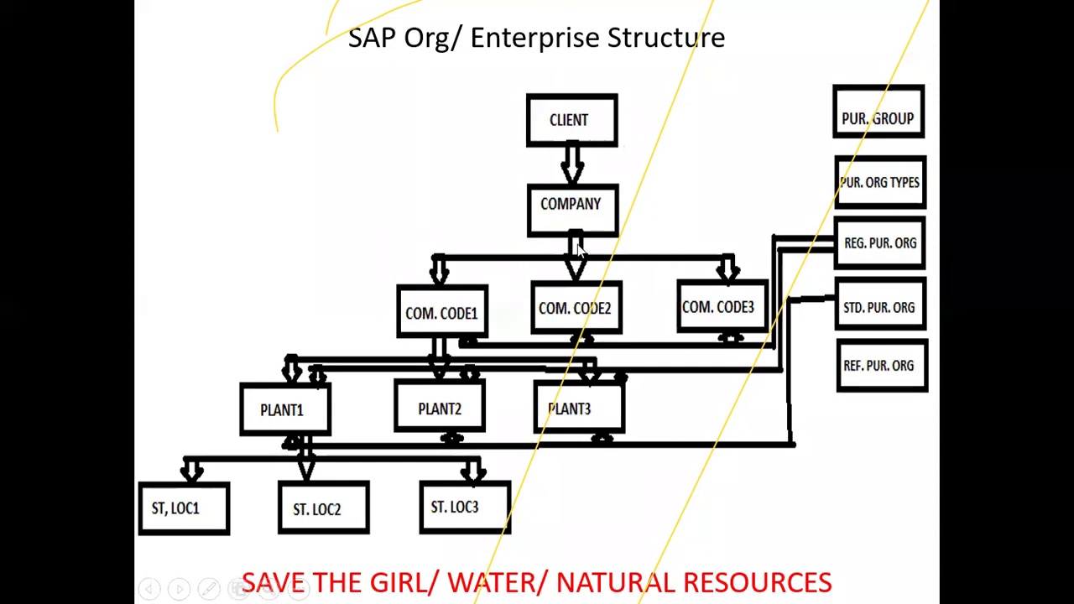
key(alt+Tab)
key(alt+Tab)
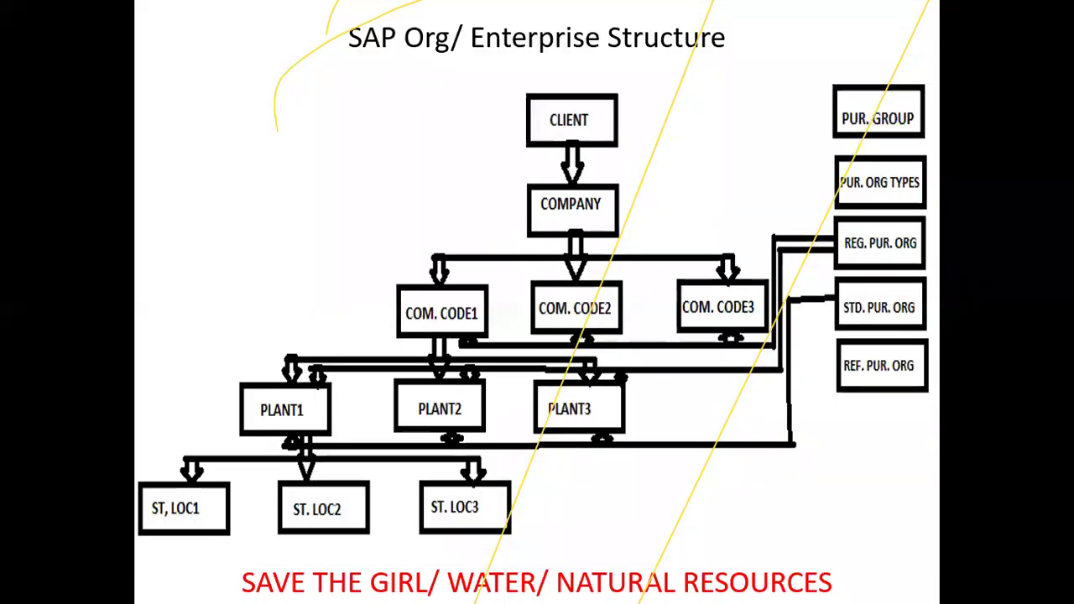
key(alt+Tab)
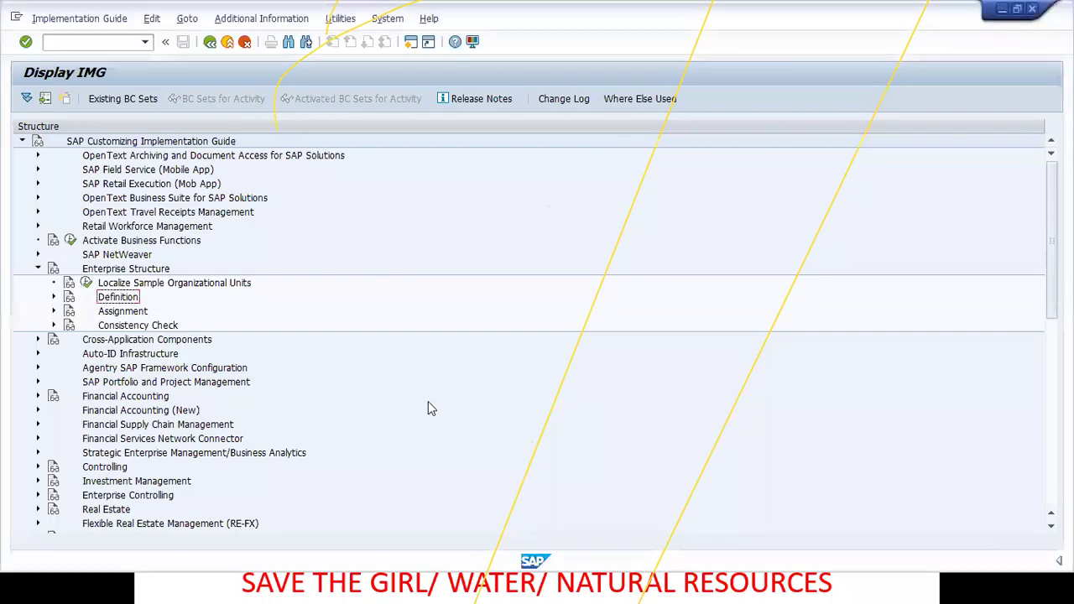
click(54, 298)
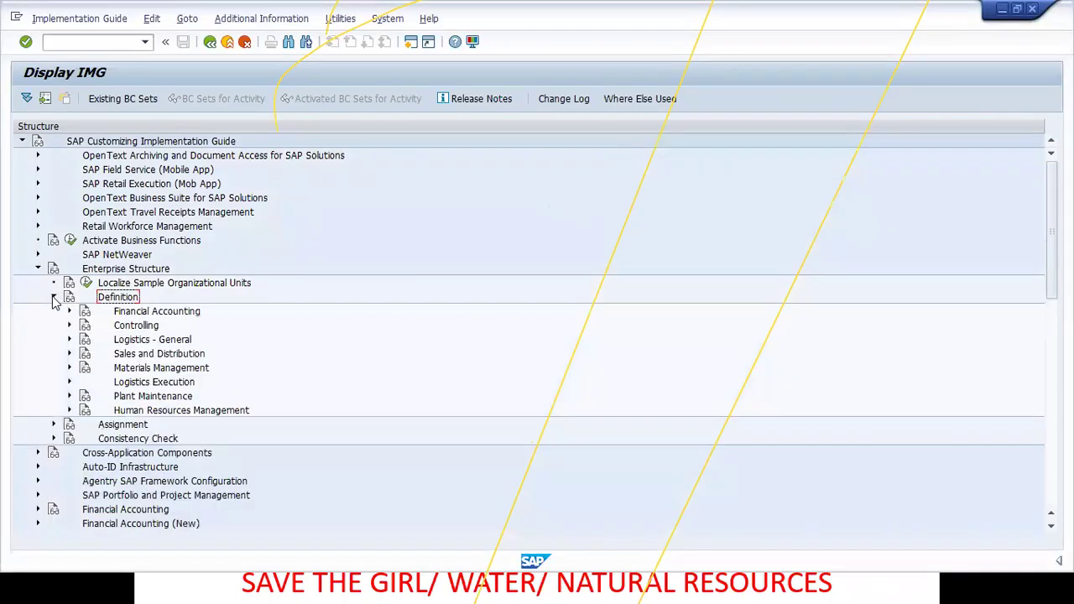
Step: Review the slide for the Financial Accounting units and expand Financial Accounting under Definition
click(131, 312)
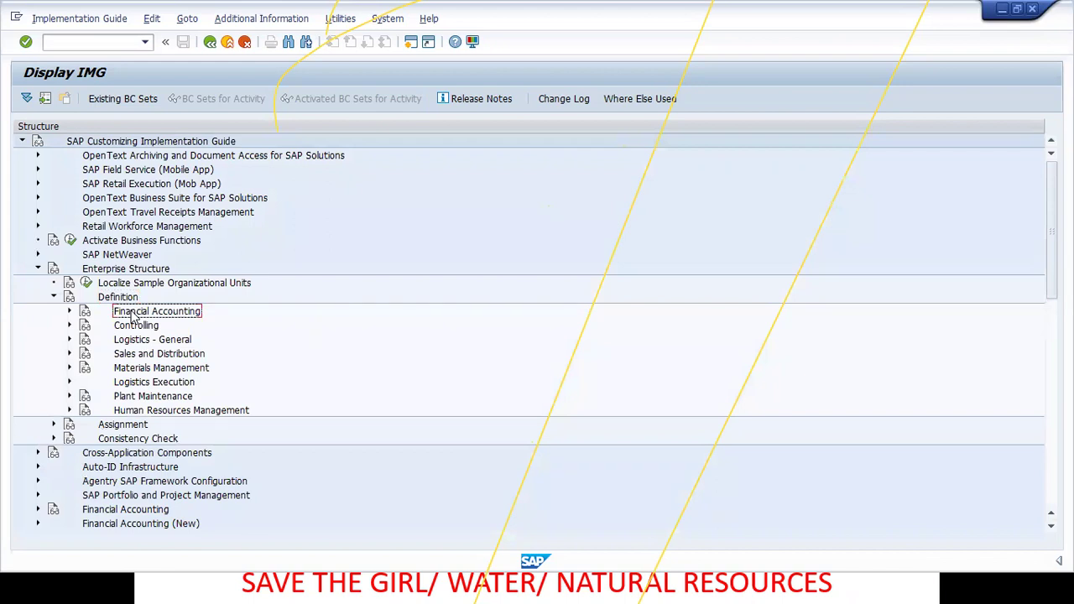
key(alt+Tab)
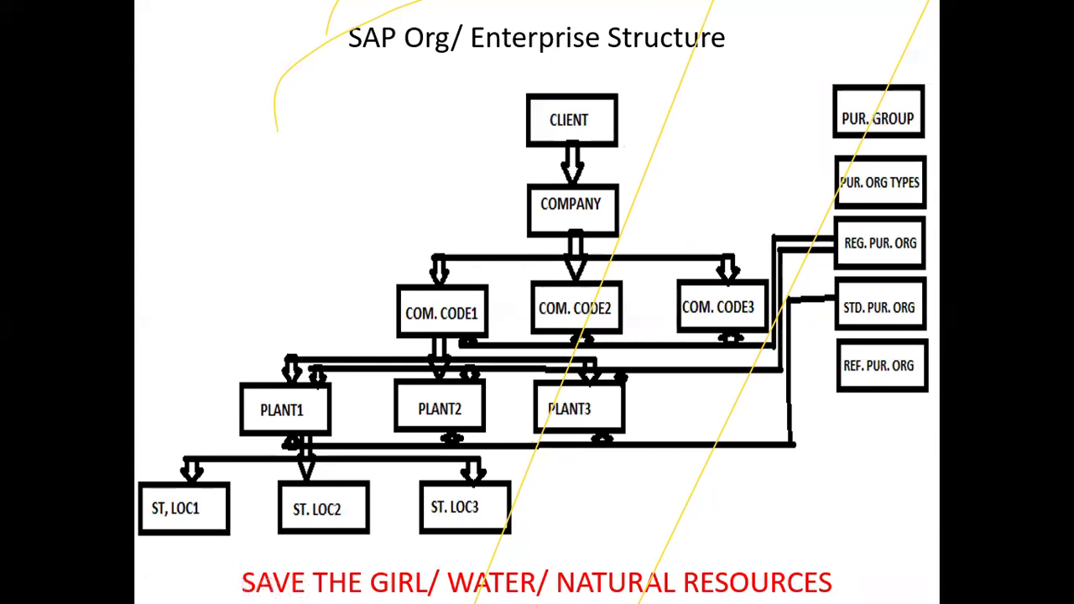
key(alt+Tab)
click(193, 312)
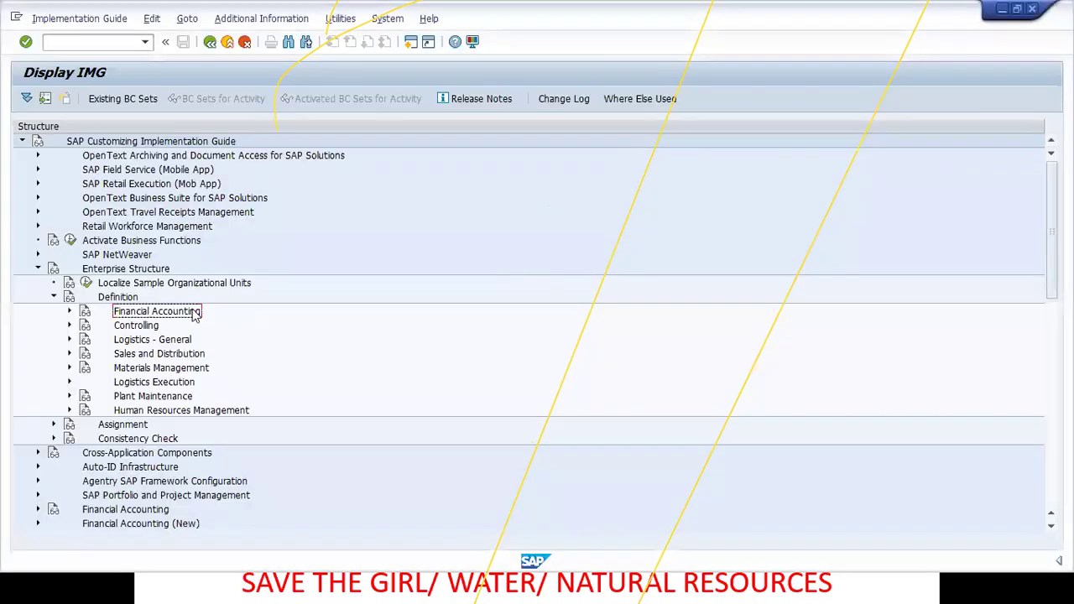
click(70, 311)
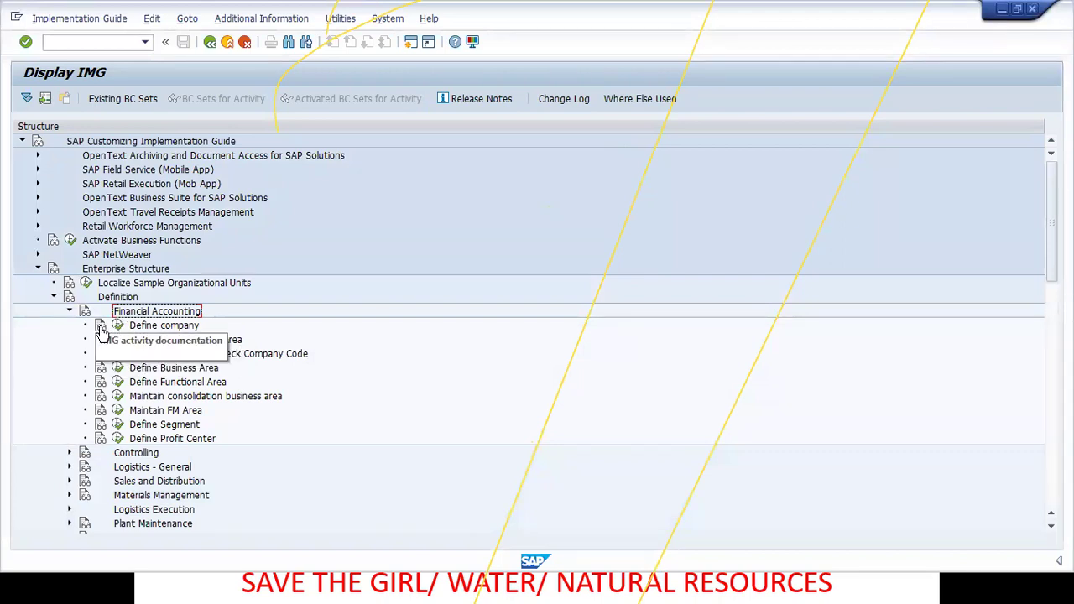
Step: Read the IMG activity documentation for Define company and close it
click(133, 325)
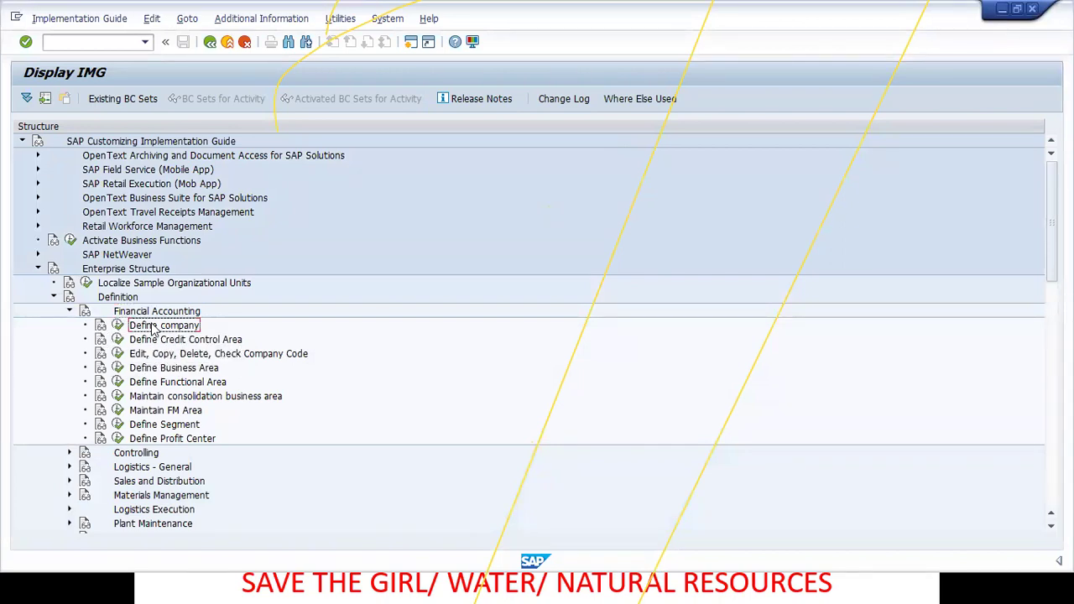
click(99, 328)
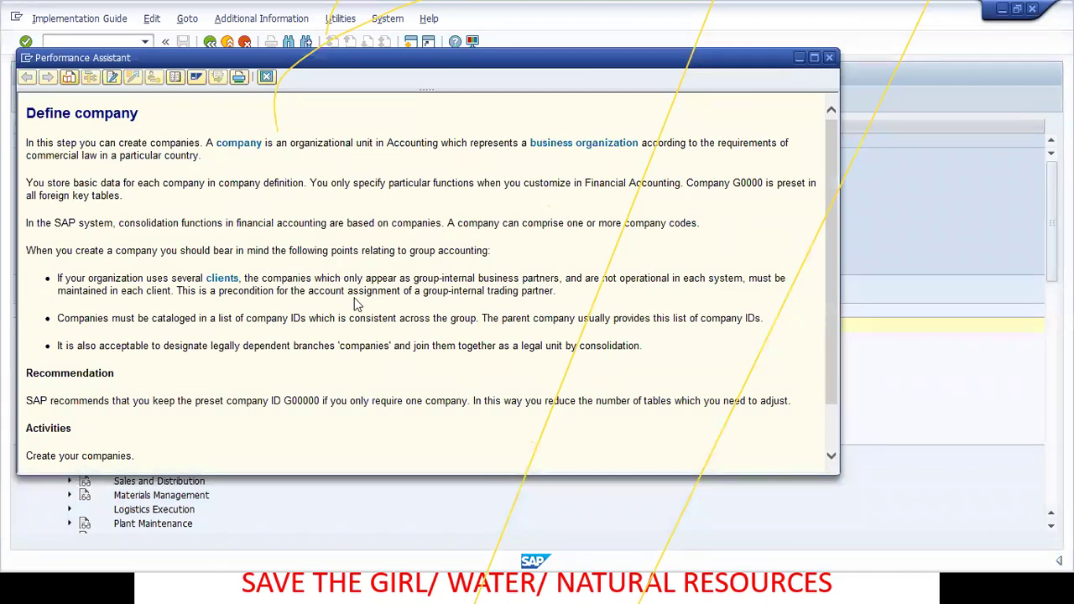
click(267, 77)
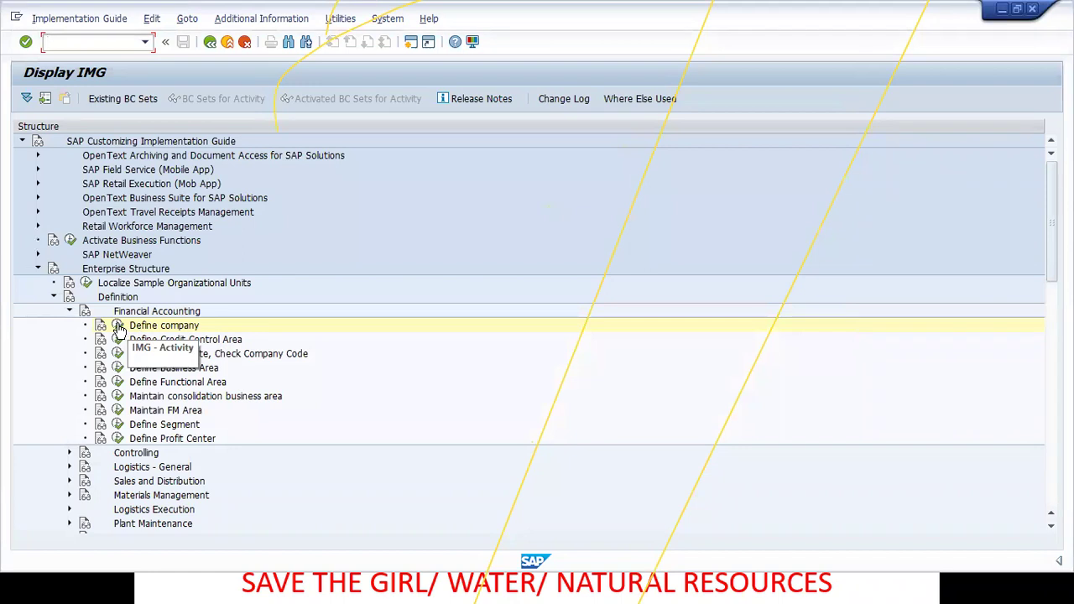
Step: Execute the Define company activity and enter empy as the company name in the first row, which has no company number
click(118, 327)
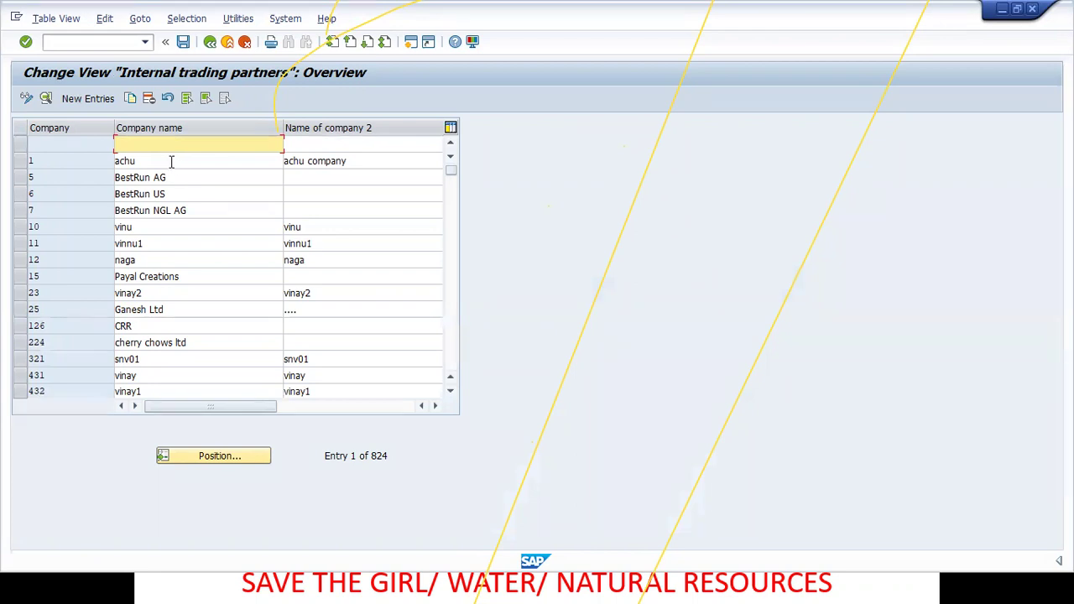
text(em)
click(293, 144)
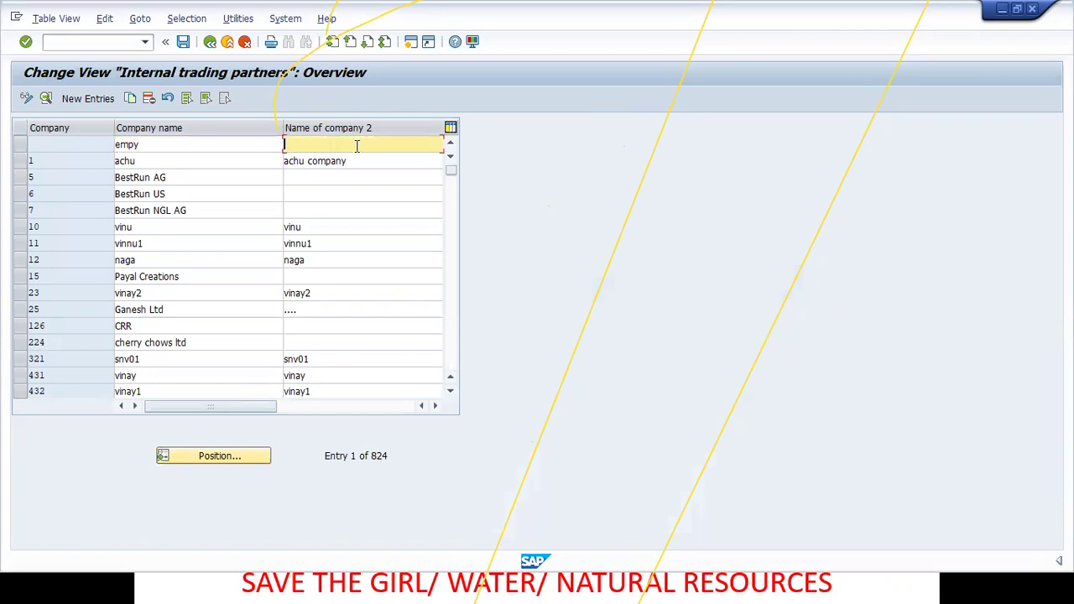
click(144, 145)
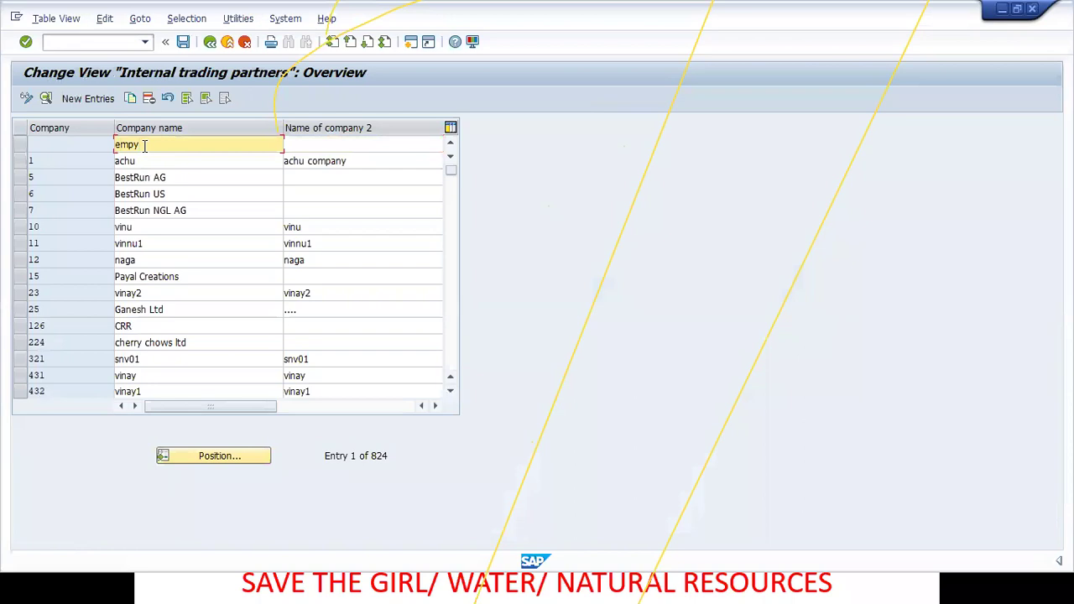
Step: Switch the internal trading partners overview to display mode, saving the changes to the proposed customizing request
click(26, 99)
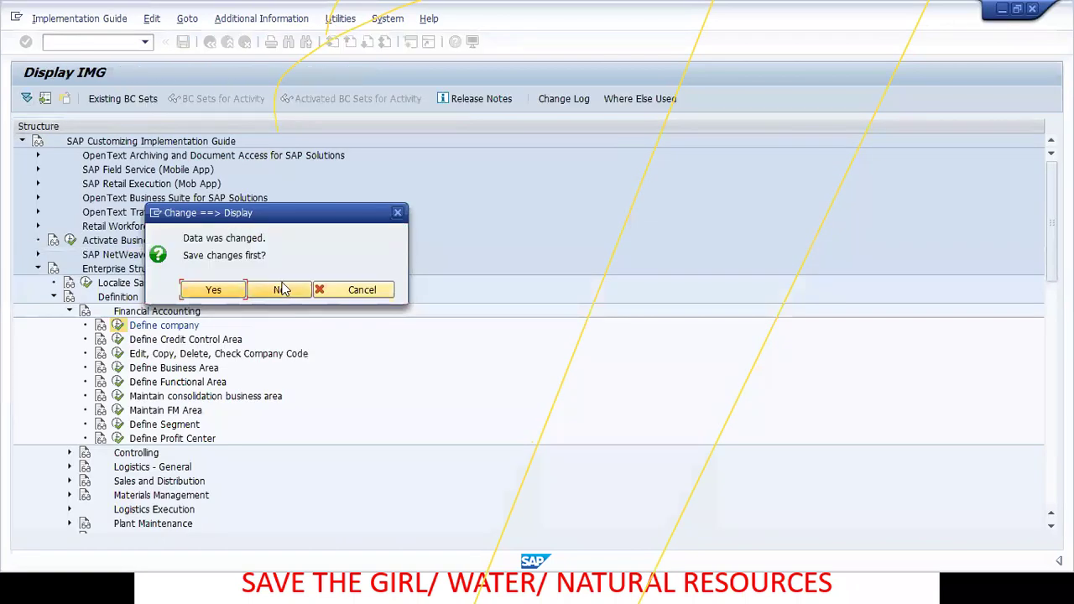
click(228, 290)
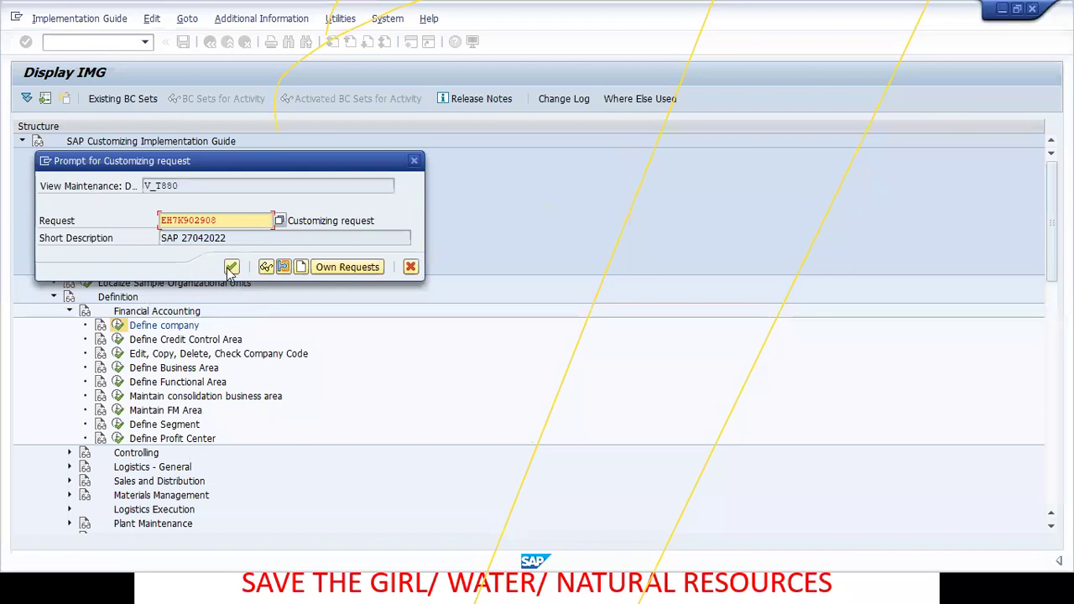
click(233, 267)
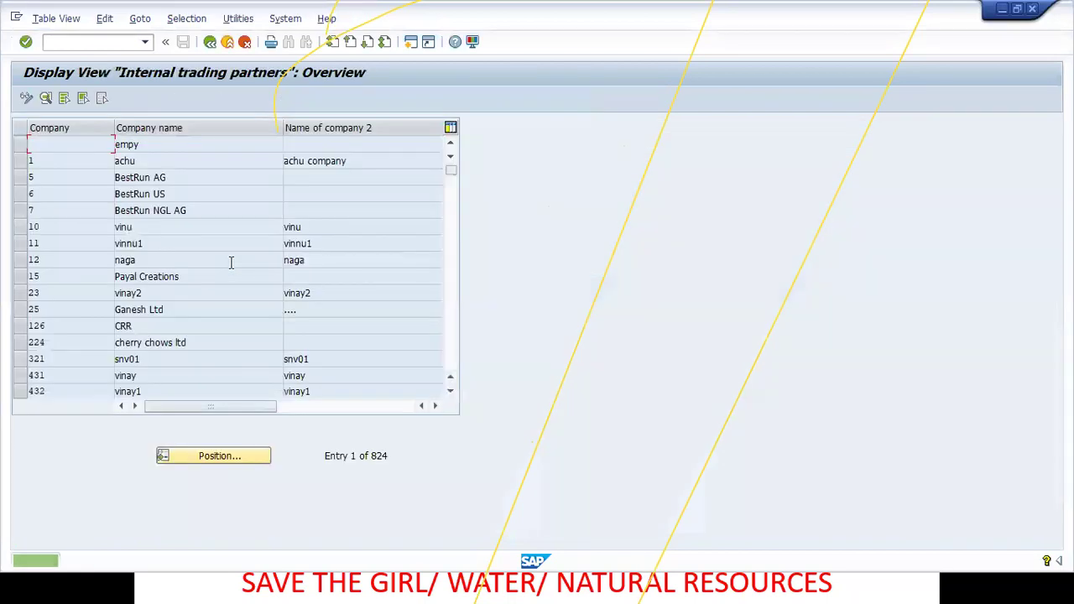
Step: Look over the company names in display mode and switch the internal trading partners overview back to change mode
click(151, 161)
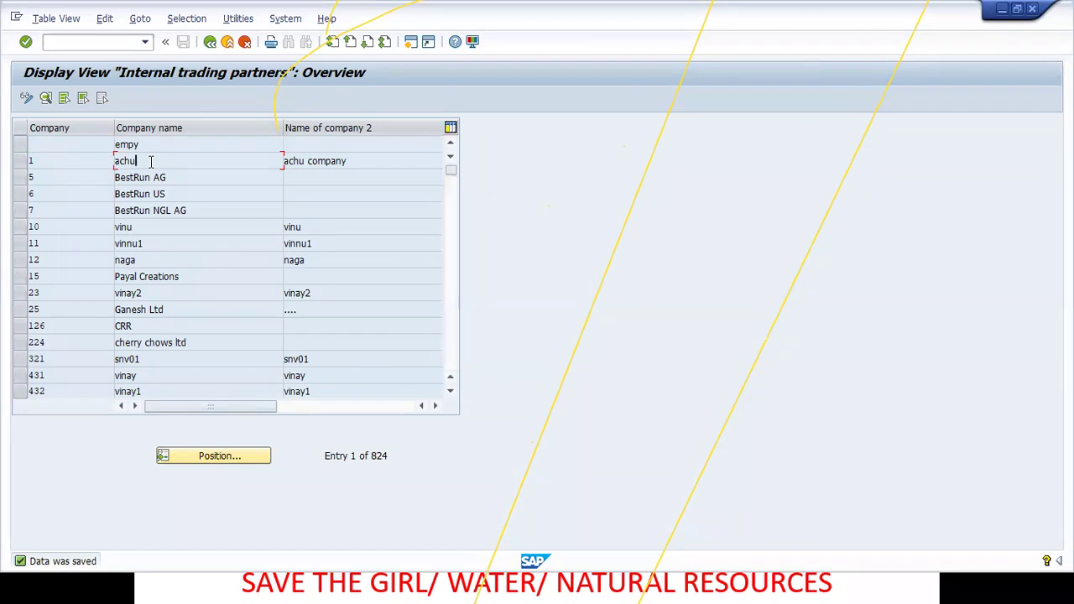
click(173, 196)
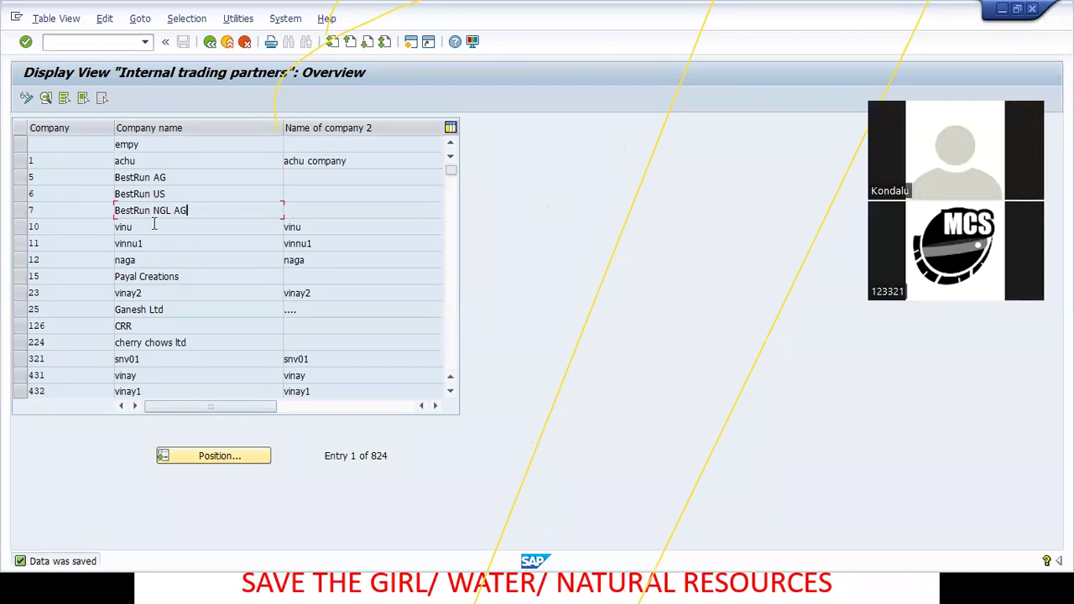
click(25, 99)
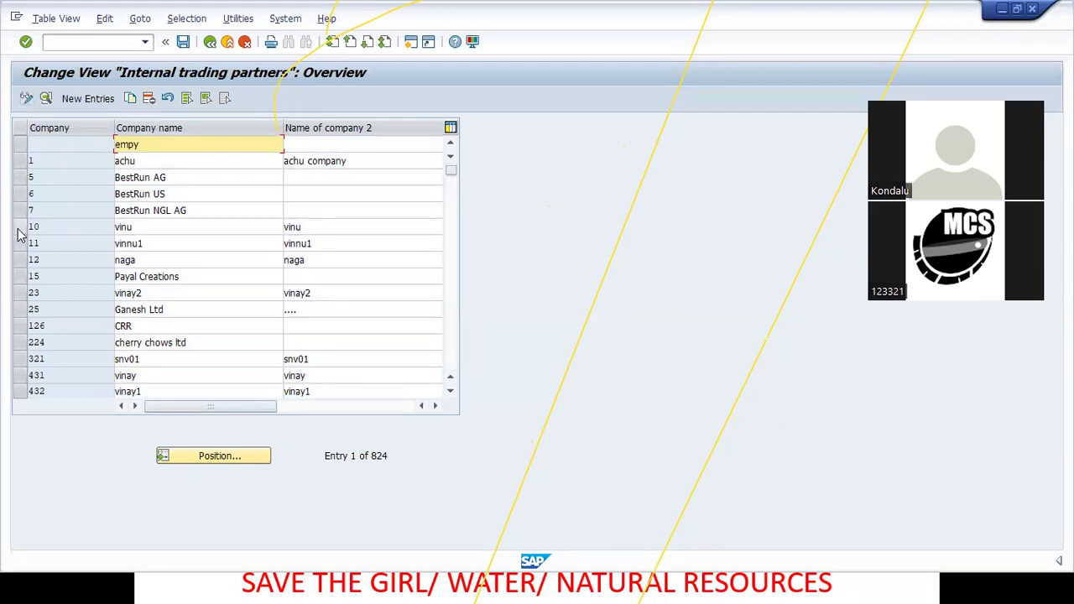
Step: View the details of company 10, return to the overview and open the details of company 126
click(51, 227)
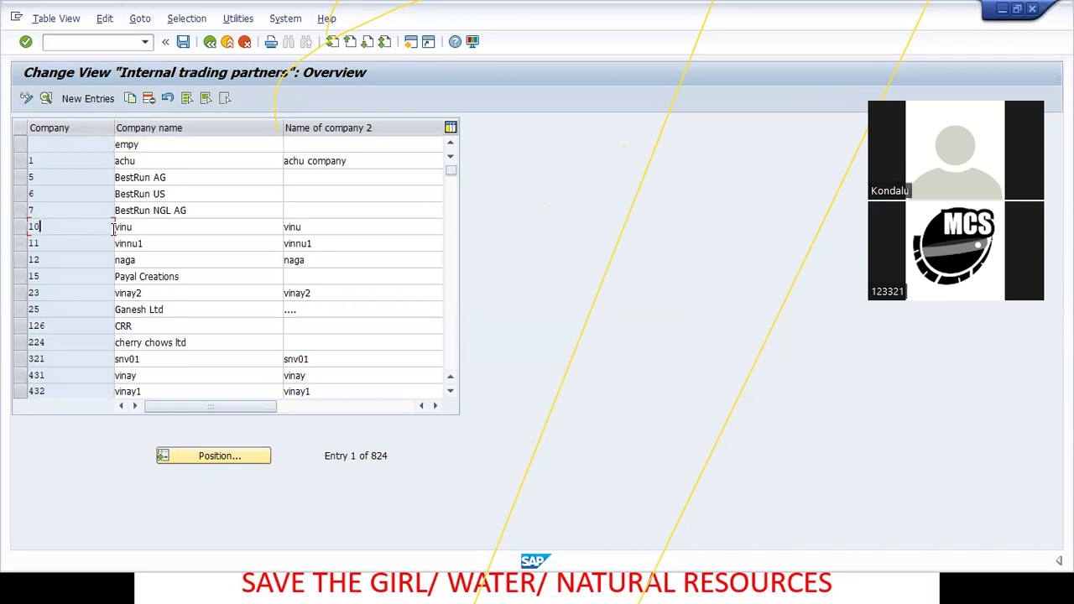
double_click(54, 225)
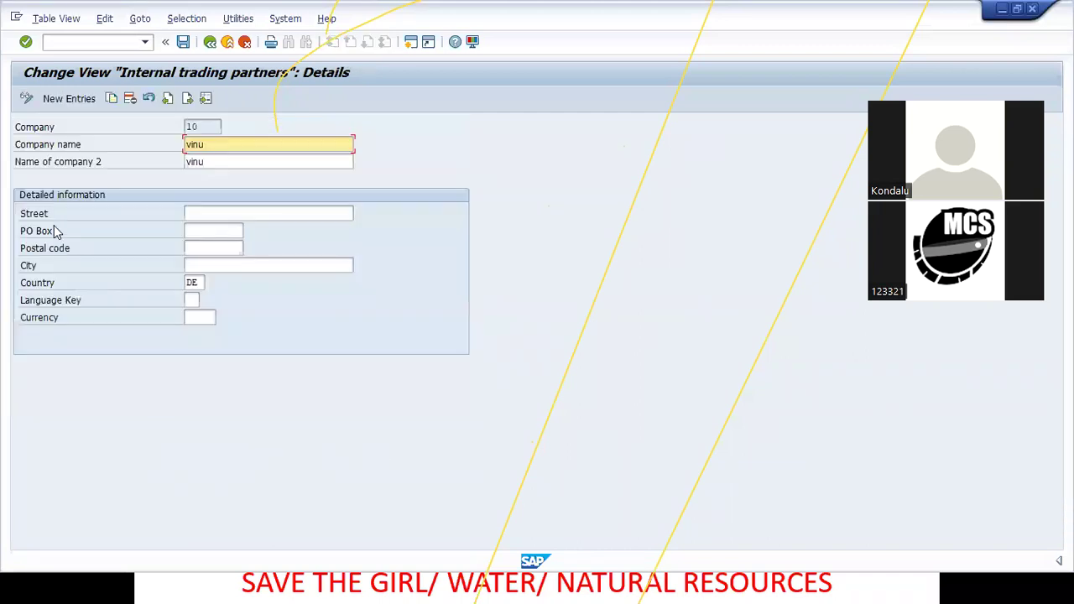
click(210, 42)
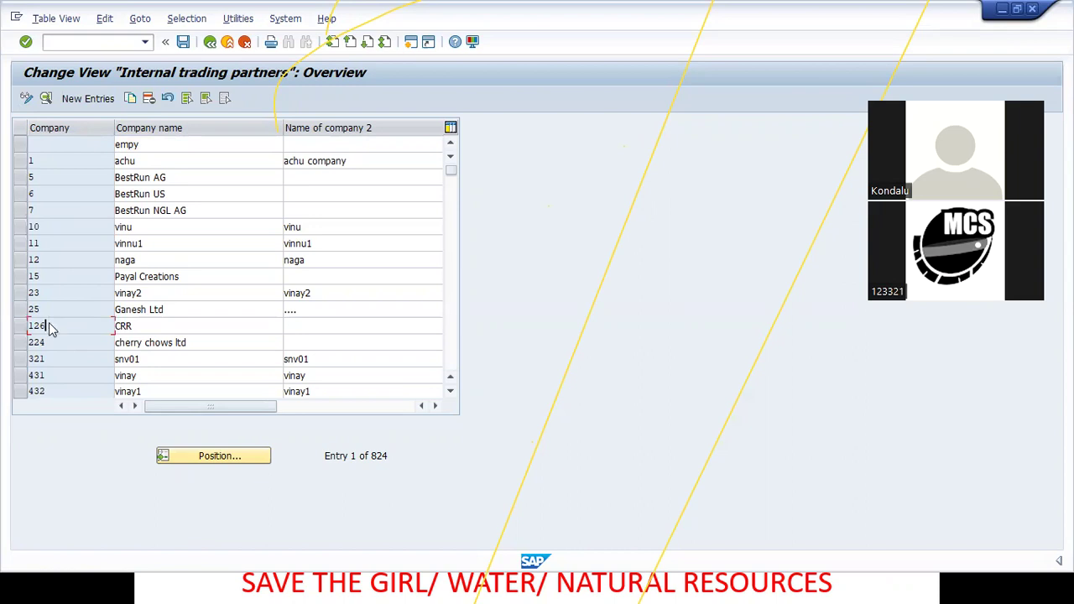
double_click(49, 325)
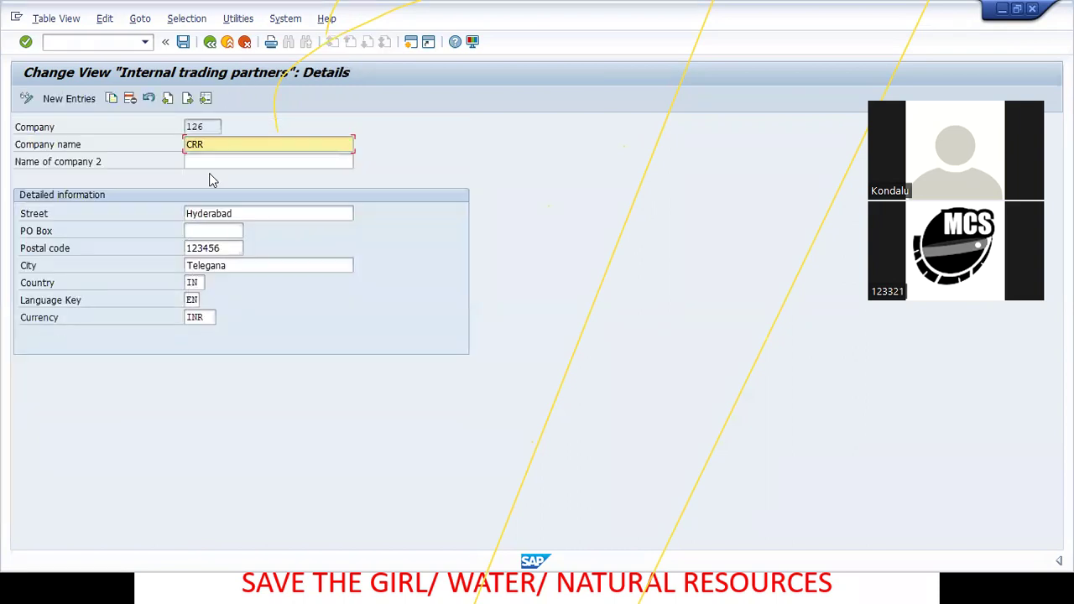
Step: Return to the internal trading partners overview, view the details of company 126 again and go back to the overview
click(210, 41)
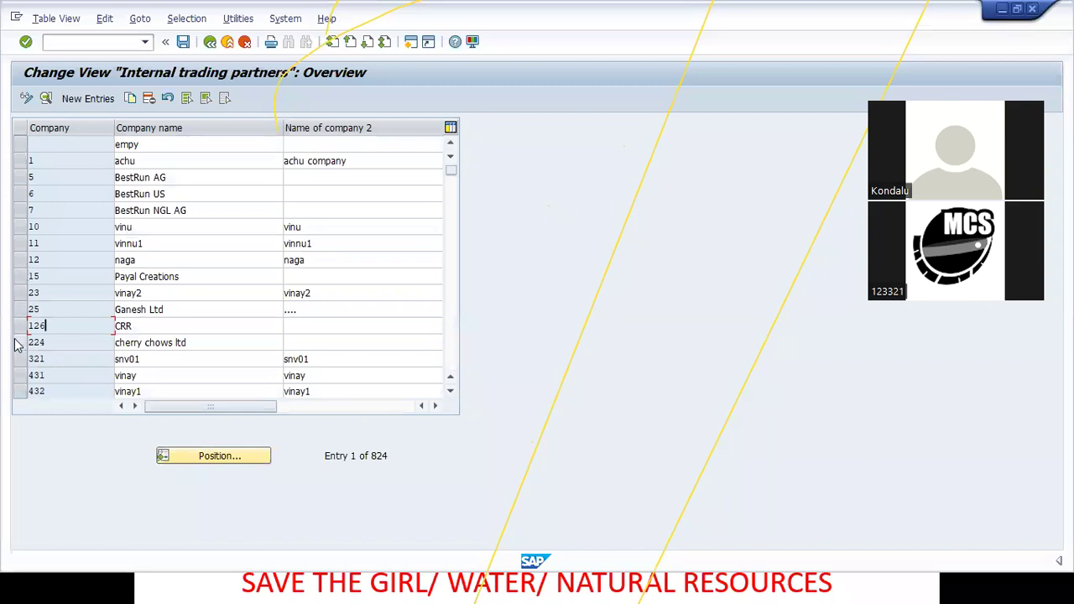
click(19, 327)
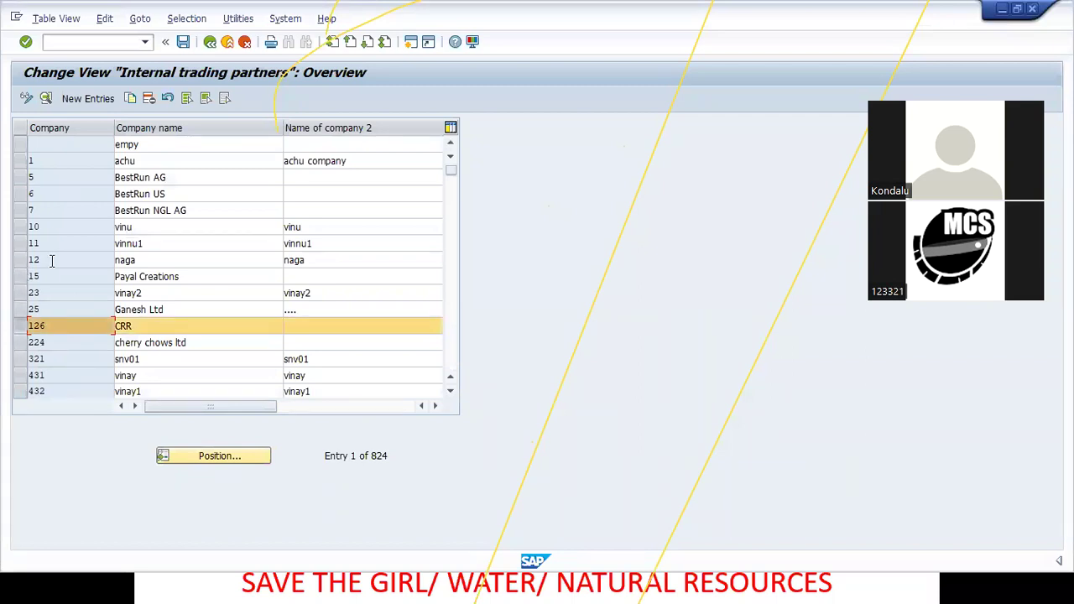
click(47, 99)
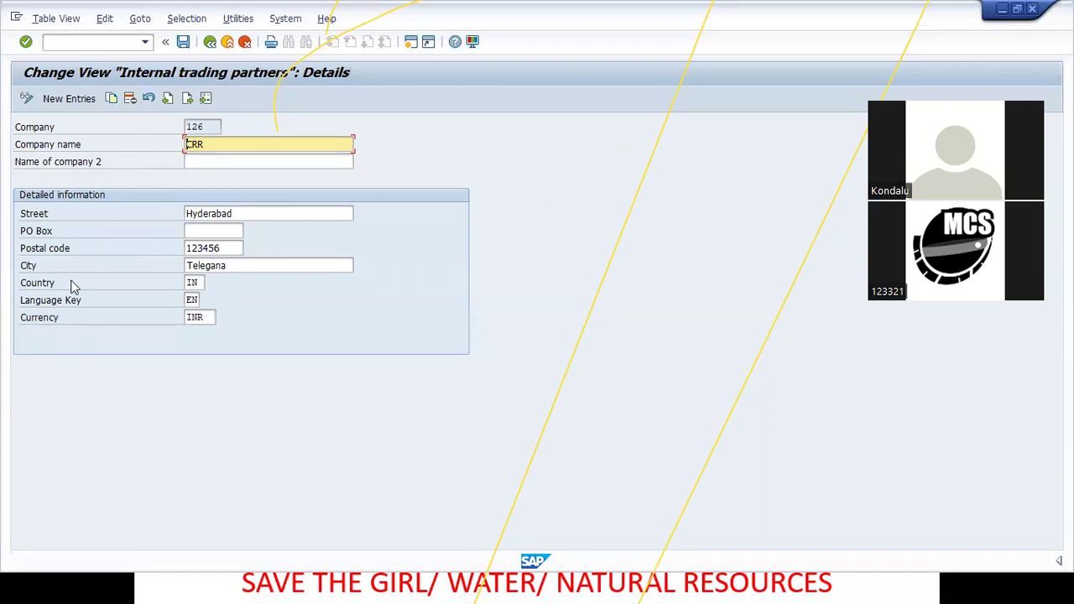
click(210, 42)
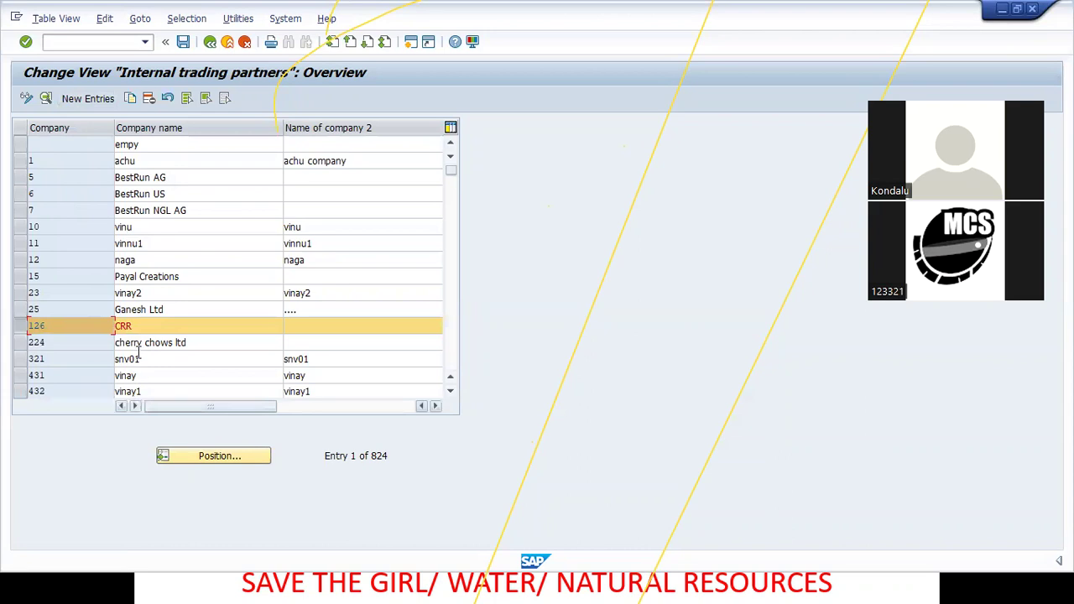
Step: Look through the list of companies, open a blank new company entry and cancel it
click(455, 328)
click(455, 329)
click(455, 329)
click(455, 329)
click(455, 329)
click(455, 329)
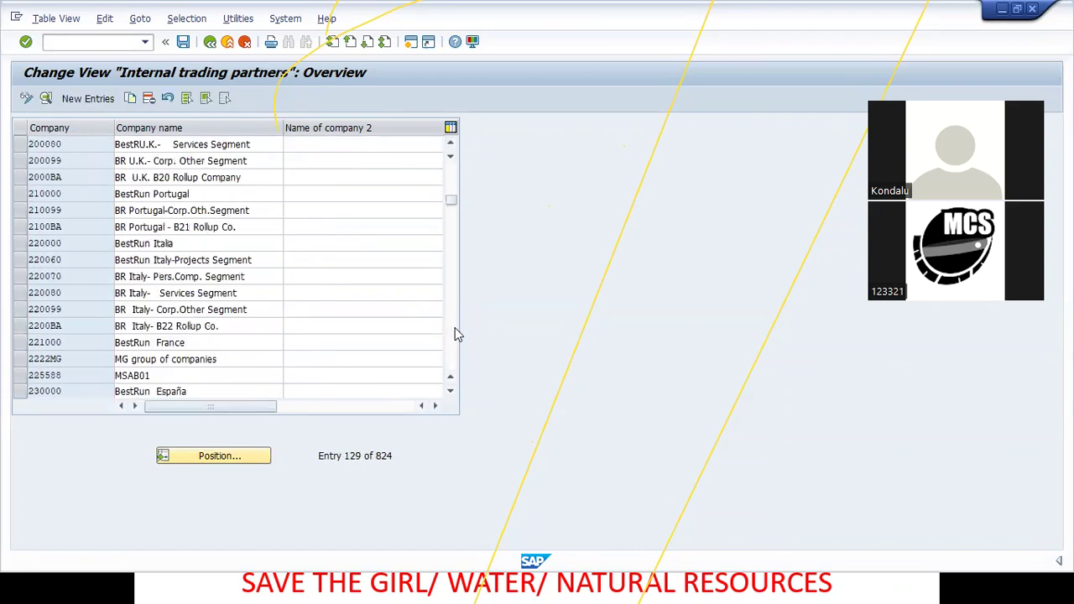
click(455, 329)
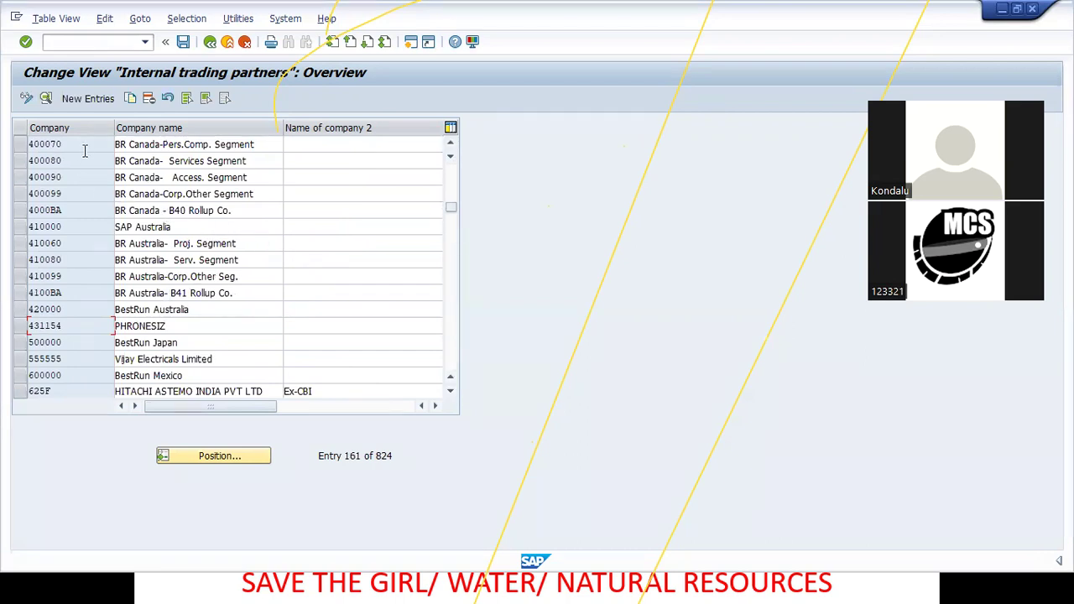
click(77, 99)
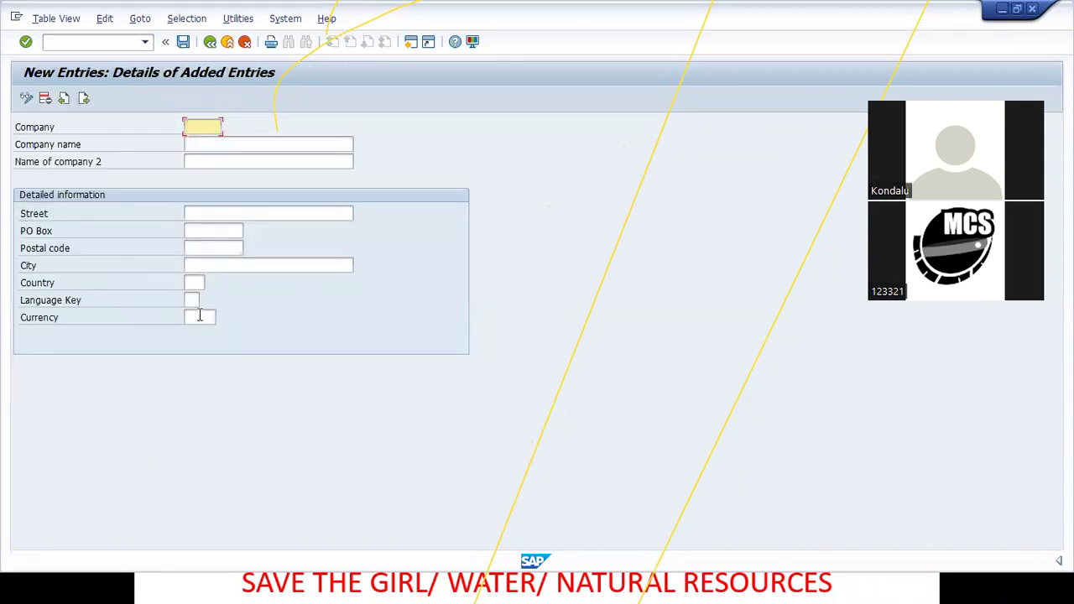
click(246, 44)
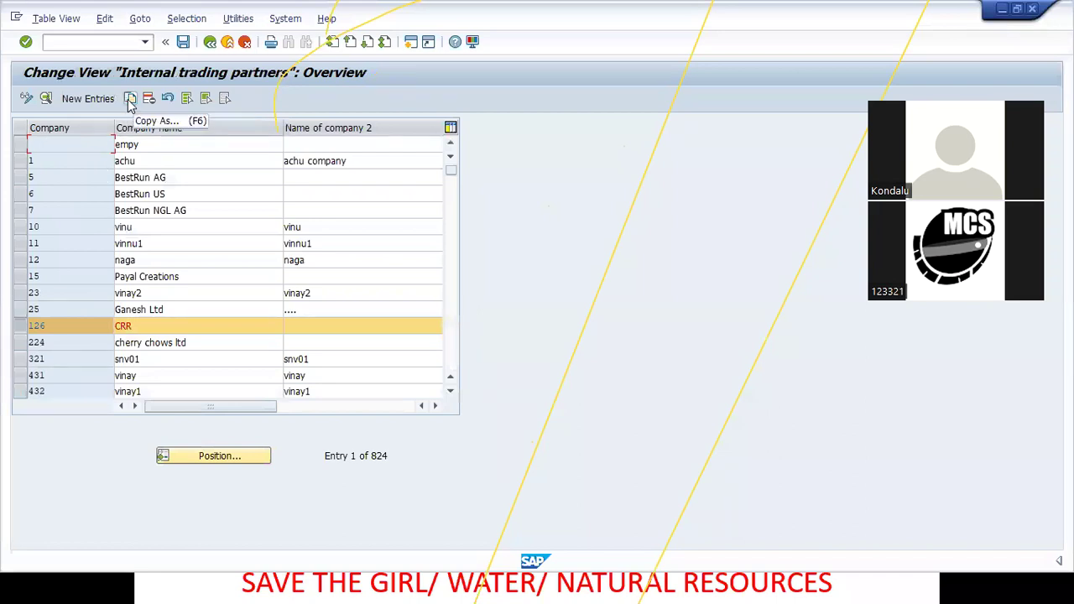
Step: Deselect company 126, start copying company 321 as a new entry and cancel the copy
click(23, 329)
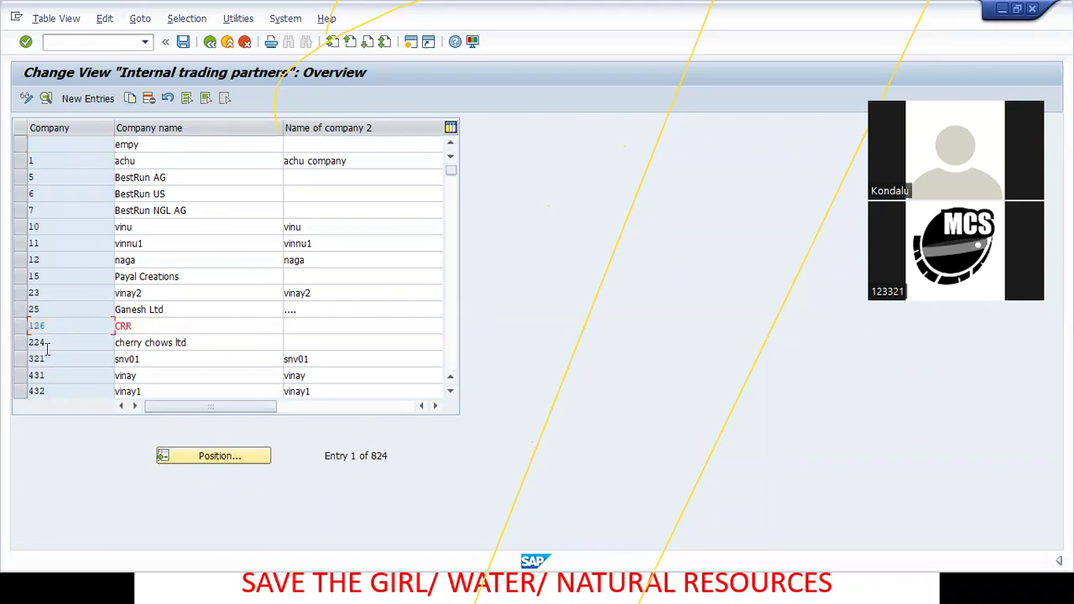
click(19, 359)
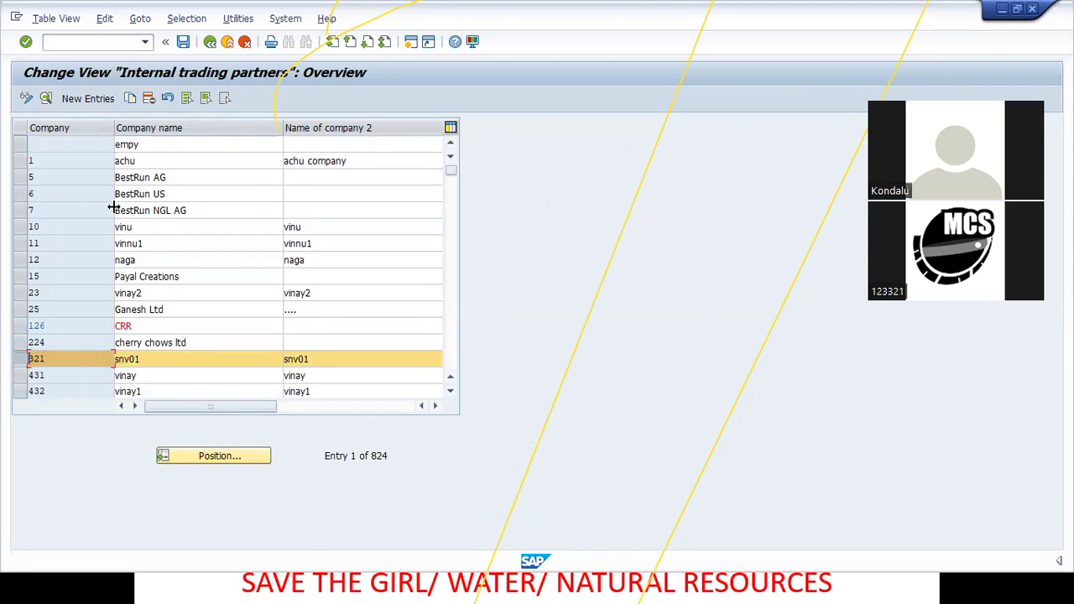
click(132, 99)
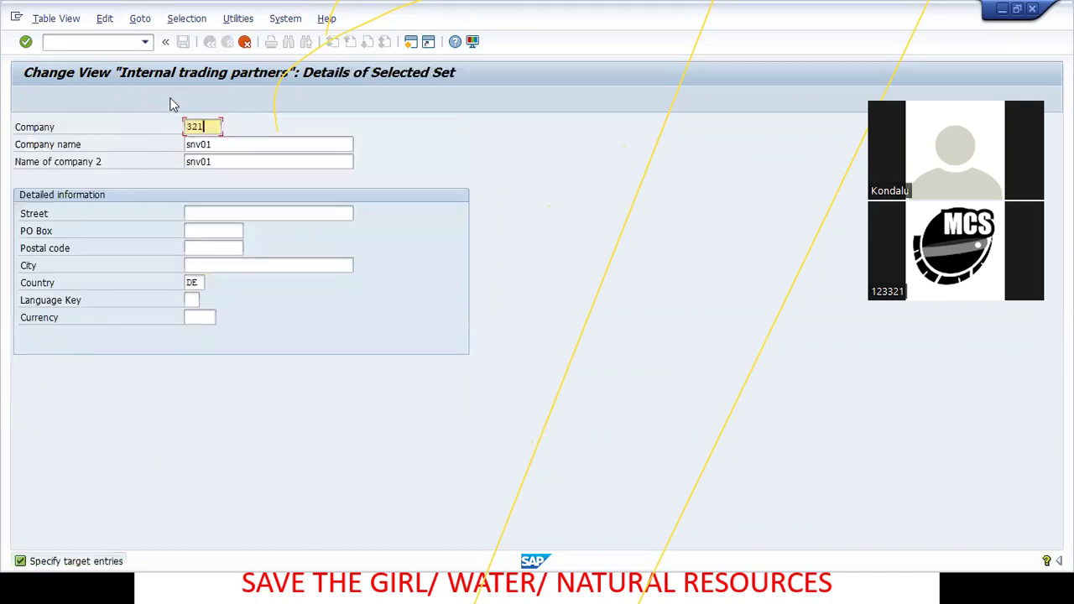
click(244, 42)
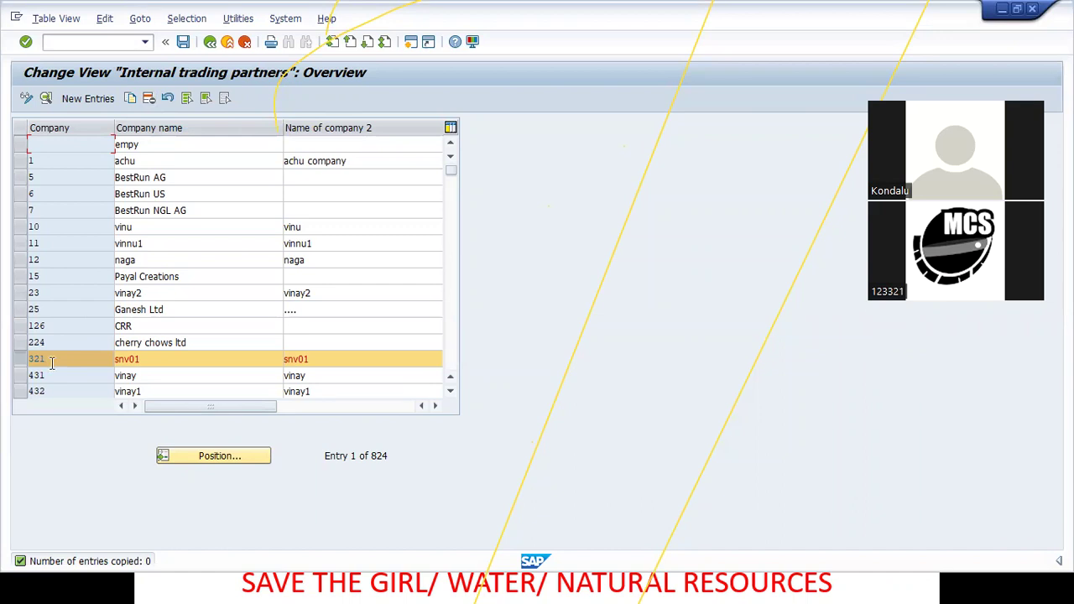
Step: Mark companies 15 and 7, and extend the selection to all entries in the overview
click(19, 278)
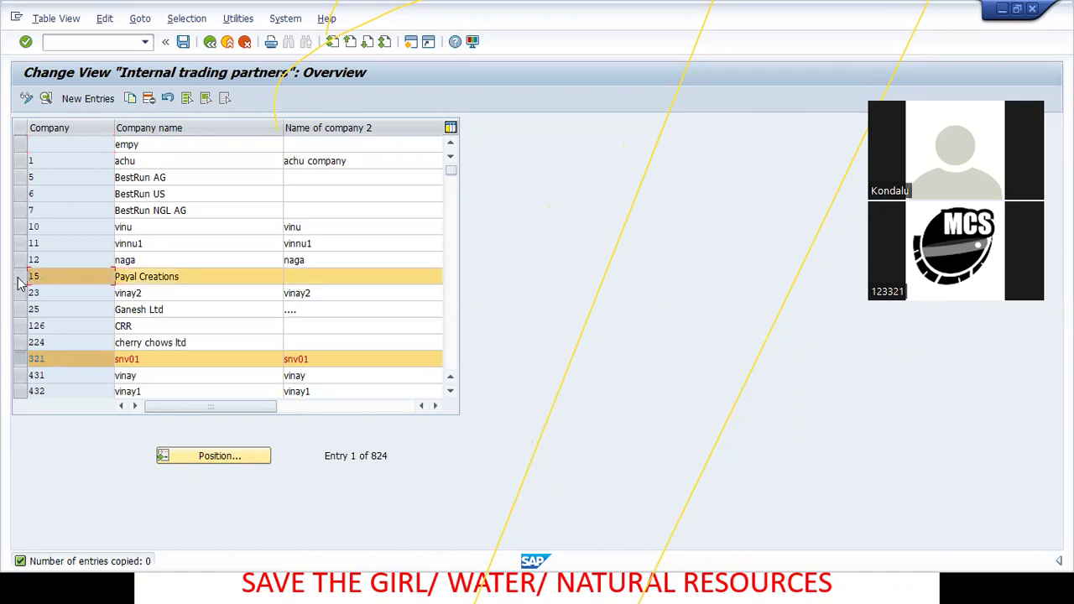
click(20, 211)
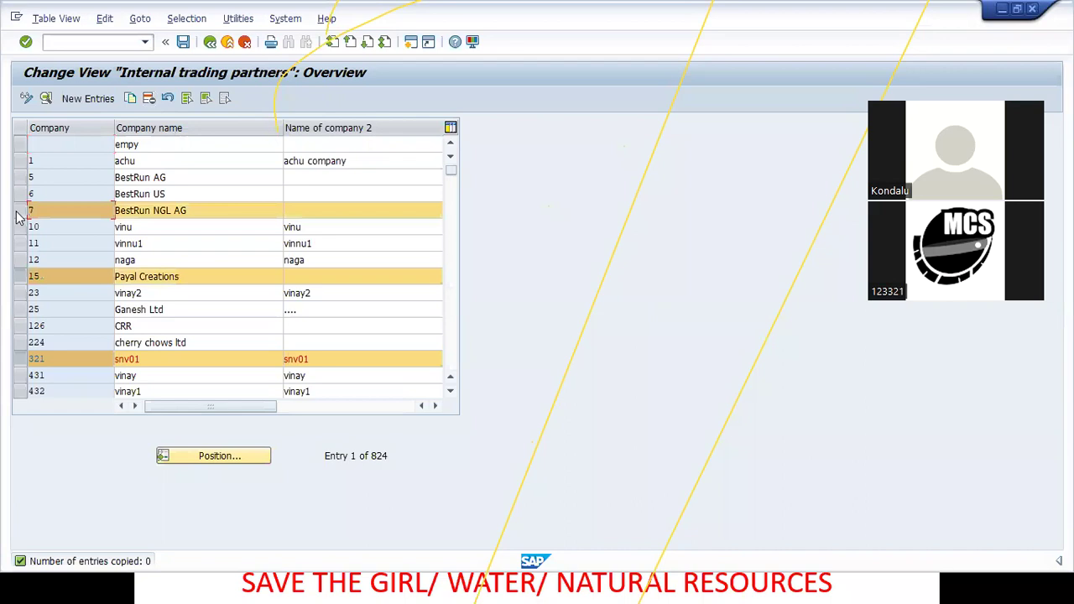
click(187, 99)
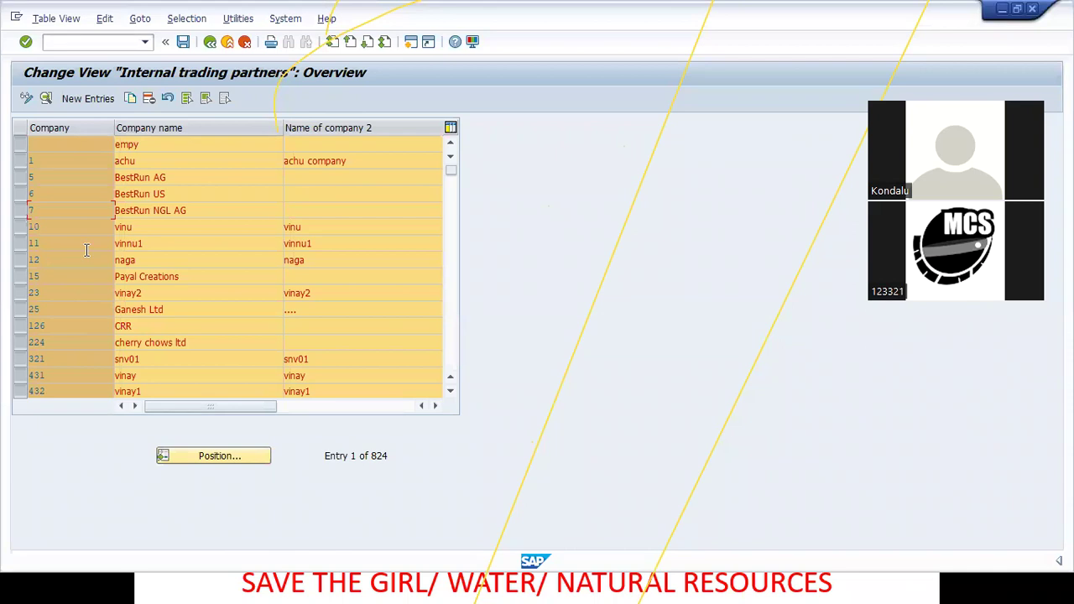
Step: Try block selection in the company overview, unmark companies 15 and 126, and deselect all entries
click(207, 99)
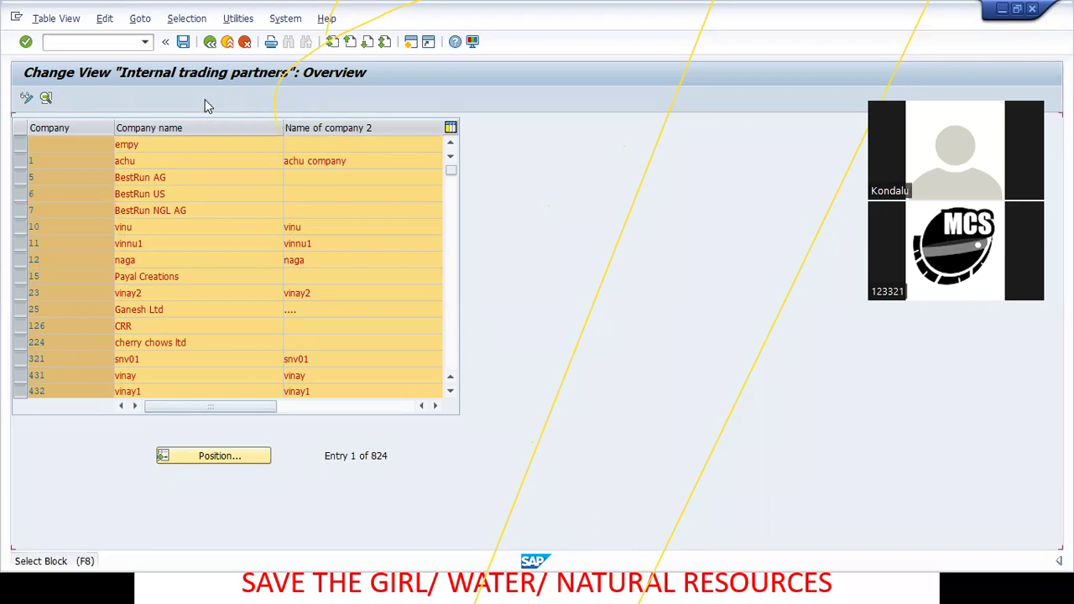
click(28, 276)
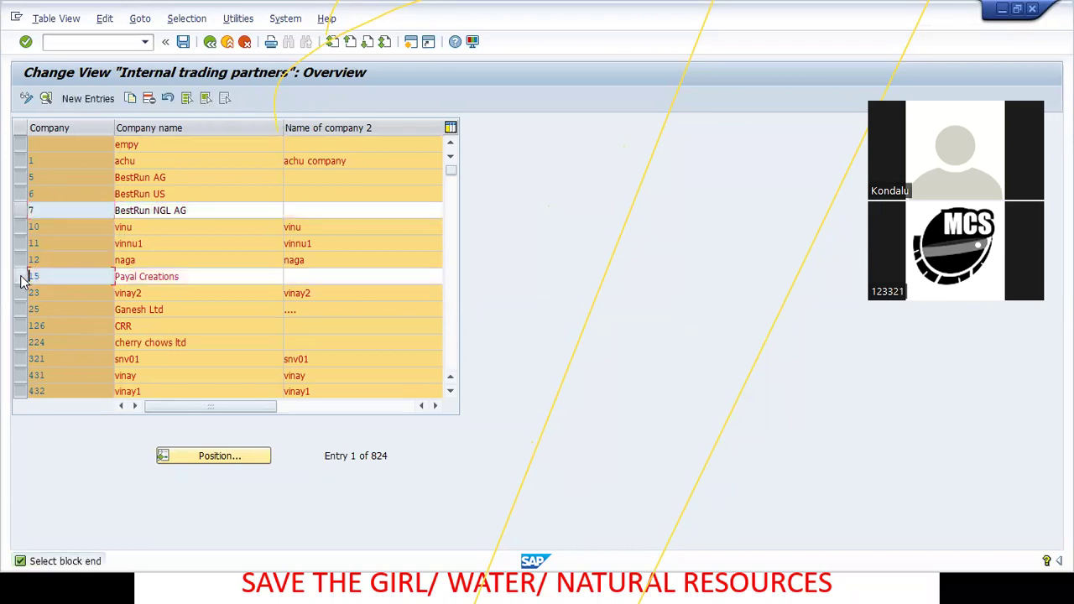
click(22, 326)
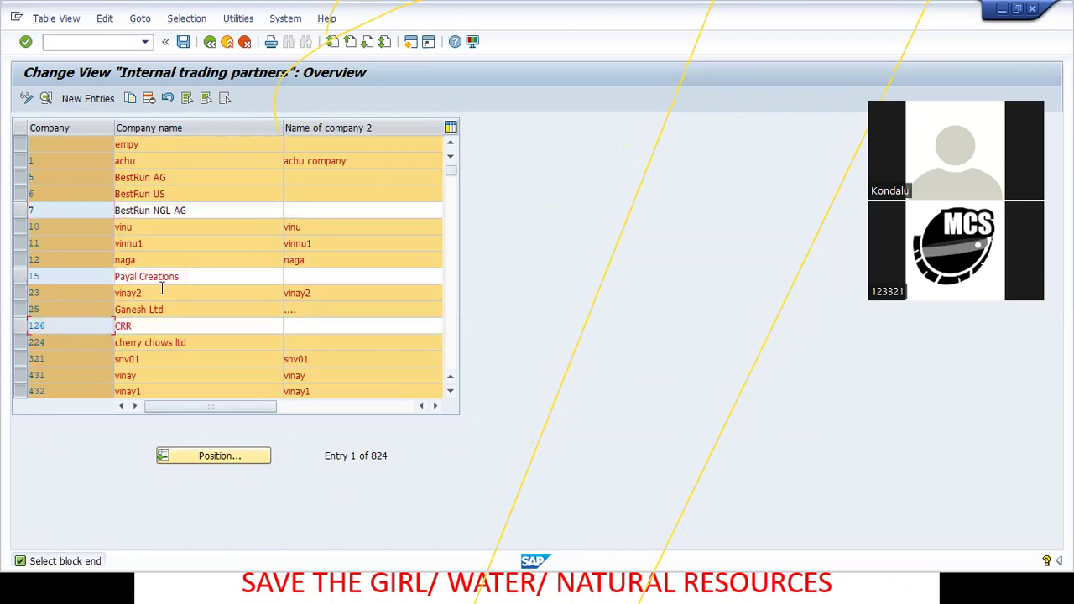
click(225, 99)
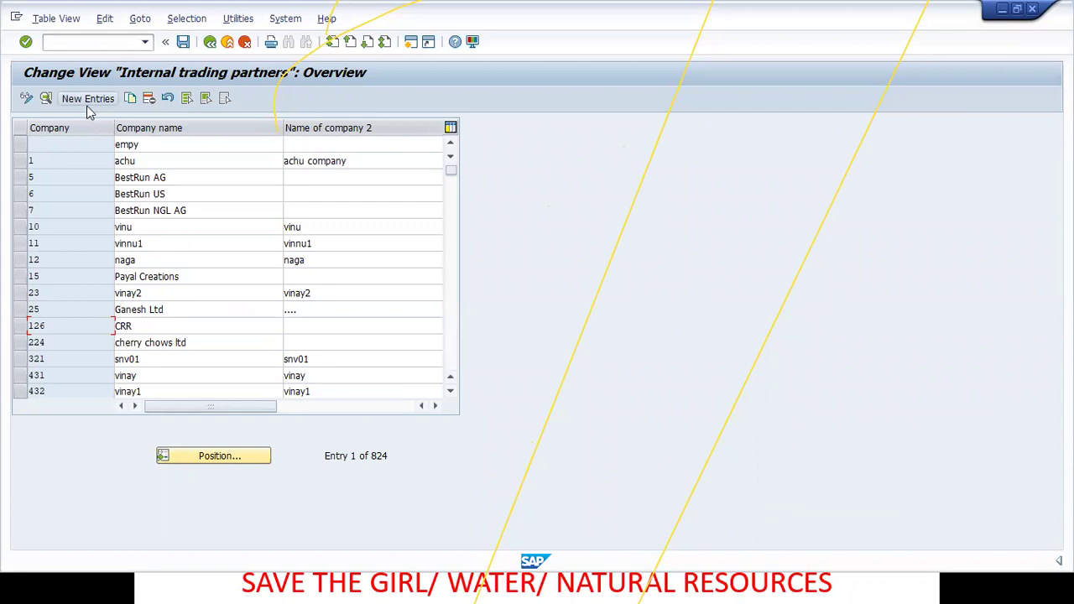
Step: Check the SAP Org/ Enterprise Structure slide, and exit the company overview and implementation guide back to SAP Easy Access
key(alt+Tab)
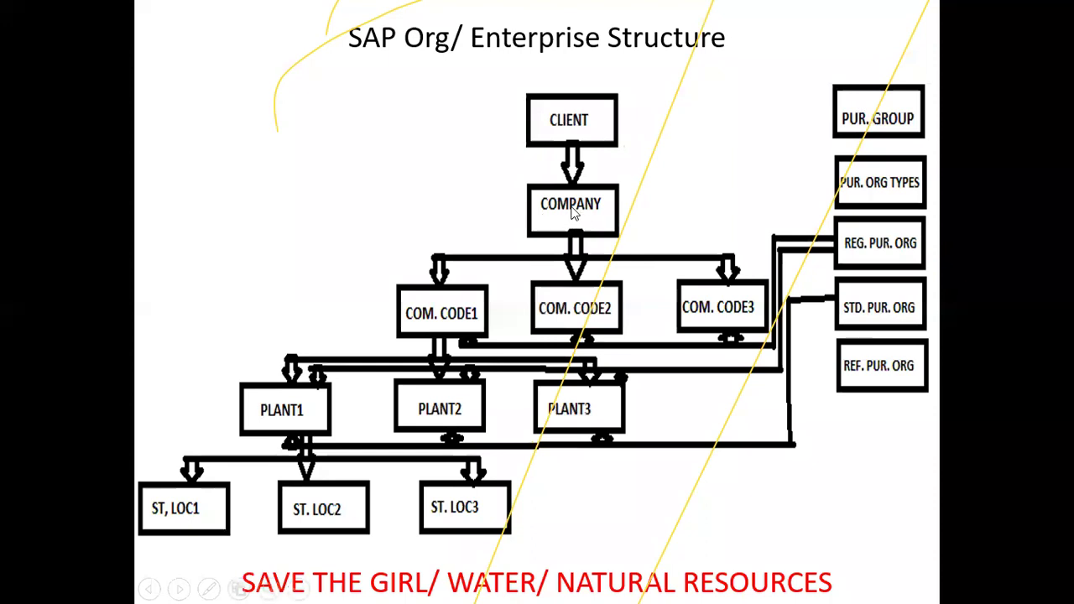
key(alt+Tab)
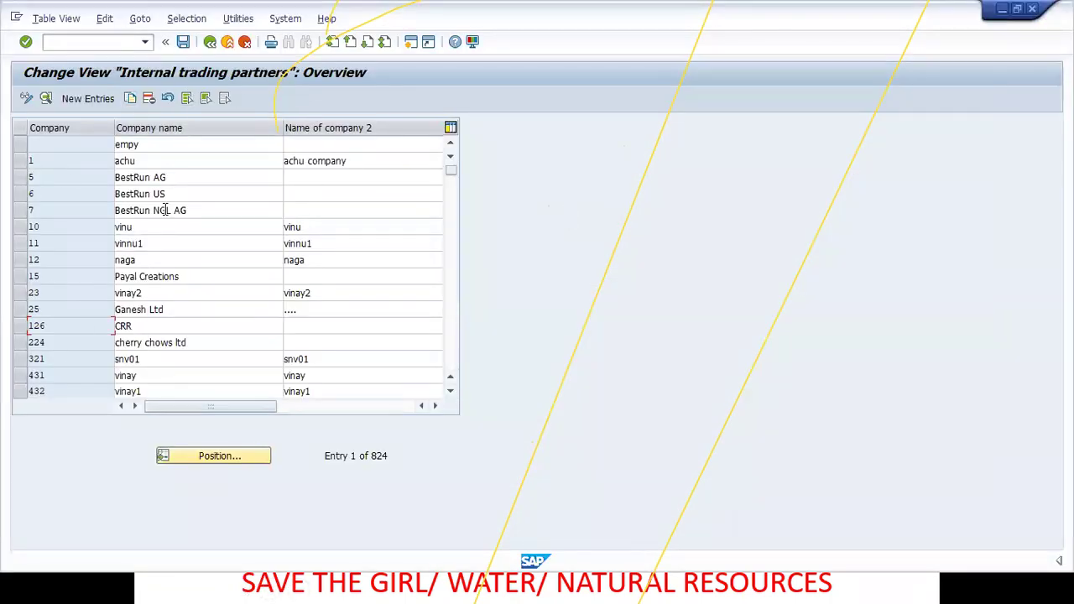
click(210, 43)
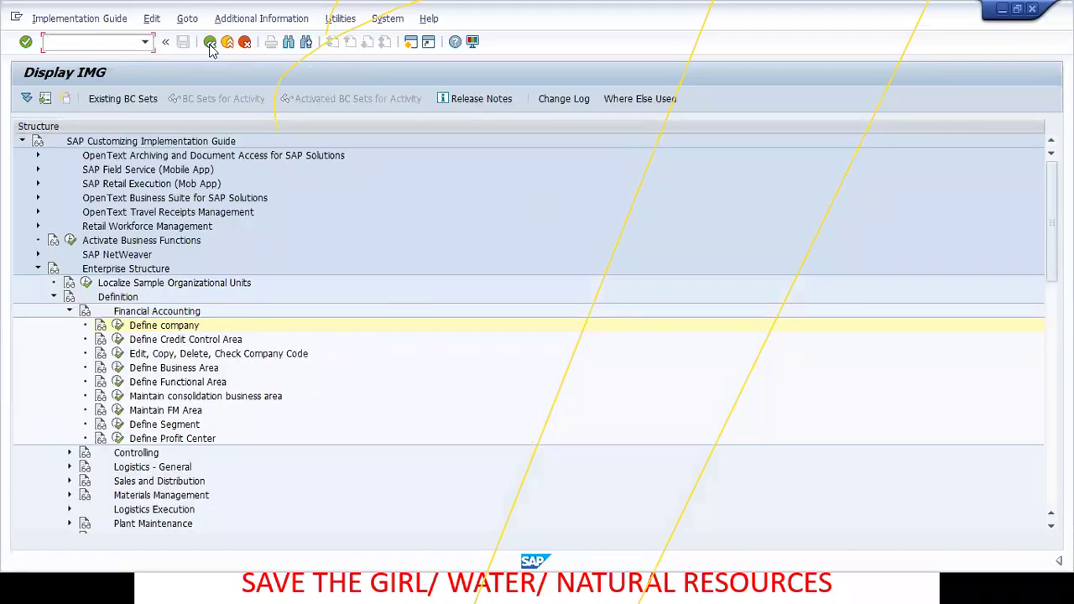
click(210, 44)
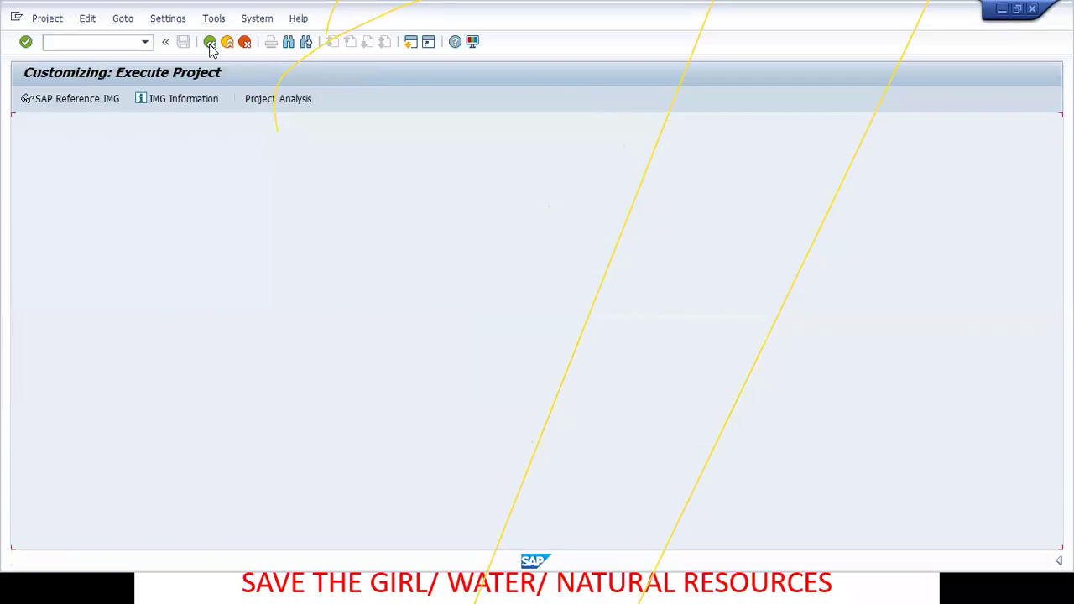
click(209, 43)
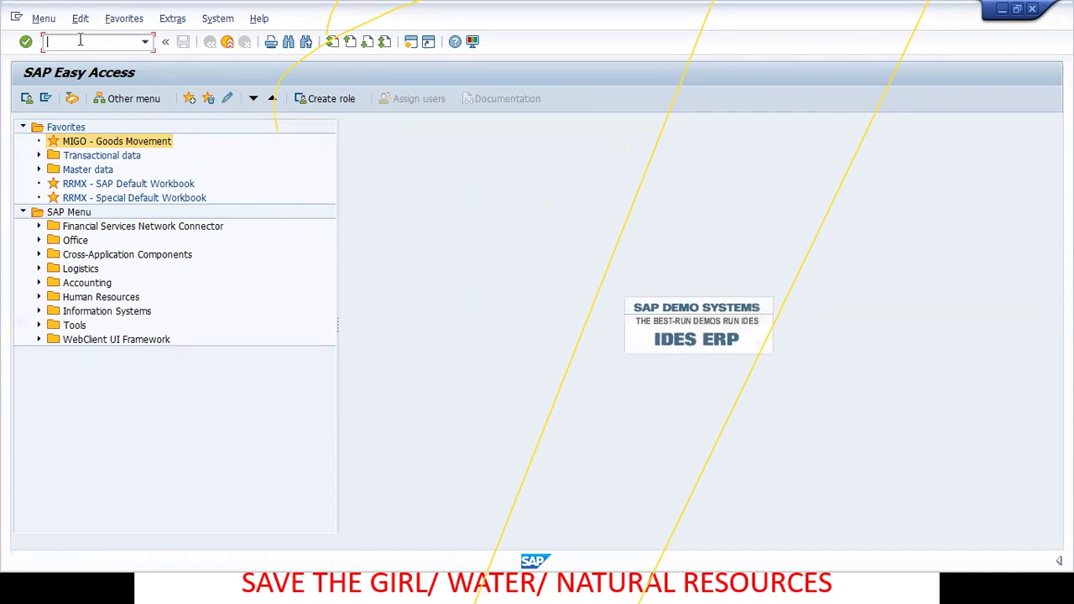
Step: Open the Create Material transaction mm01 and try to call transaction xk01 directly from its initial screen
text(mm01)
key(Return)
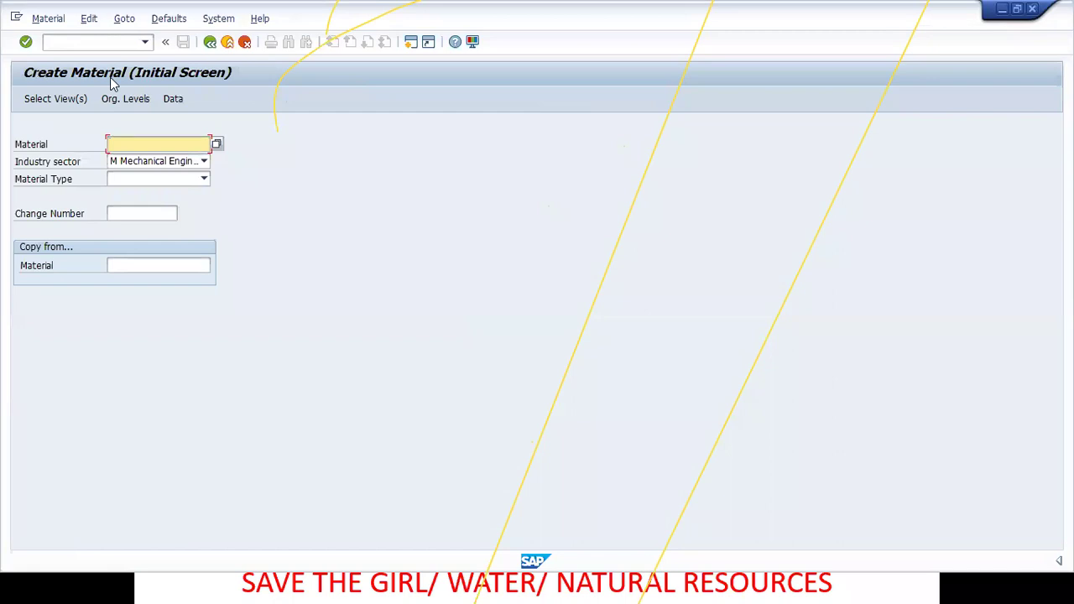
click(65, 41)
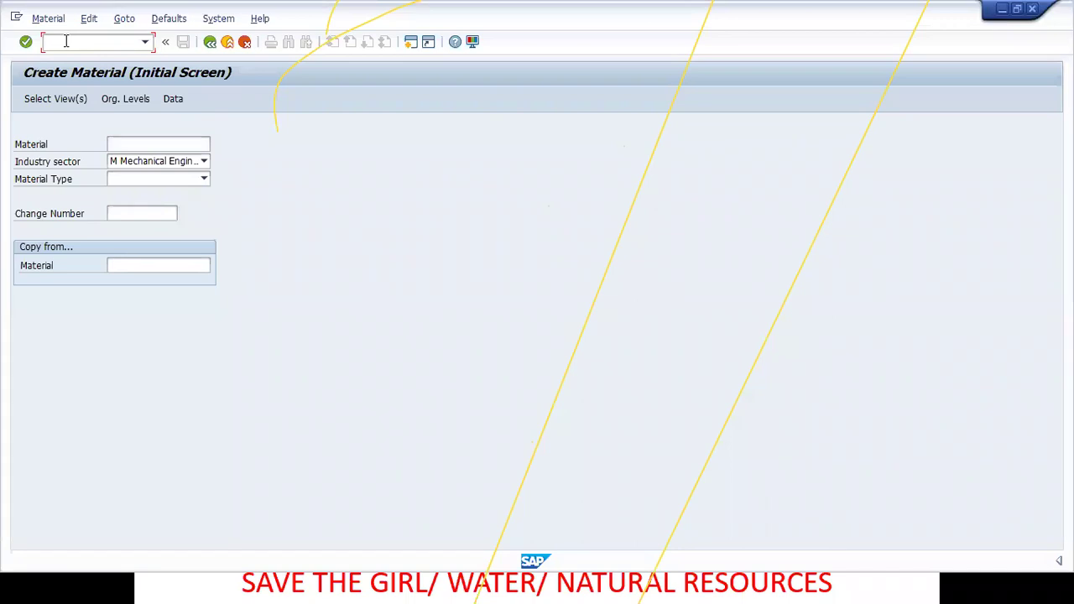
text(xk01)
key(Return)
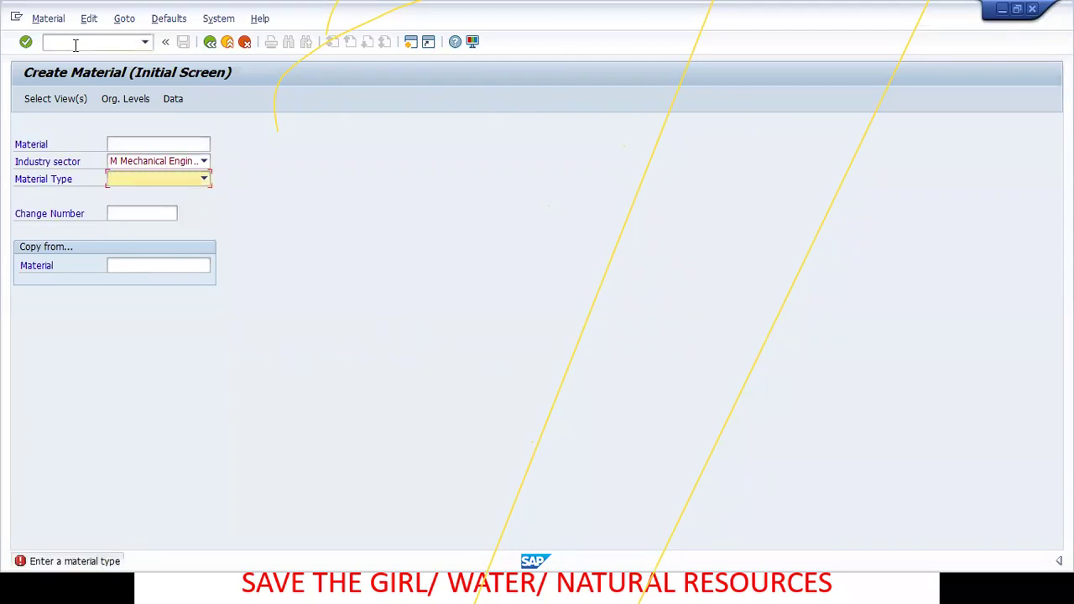
click(77, 45)
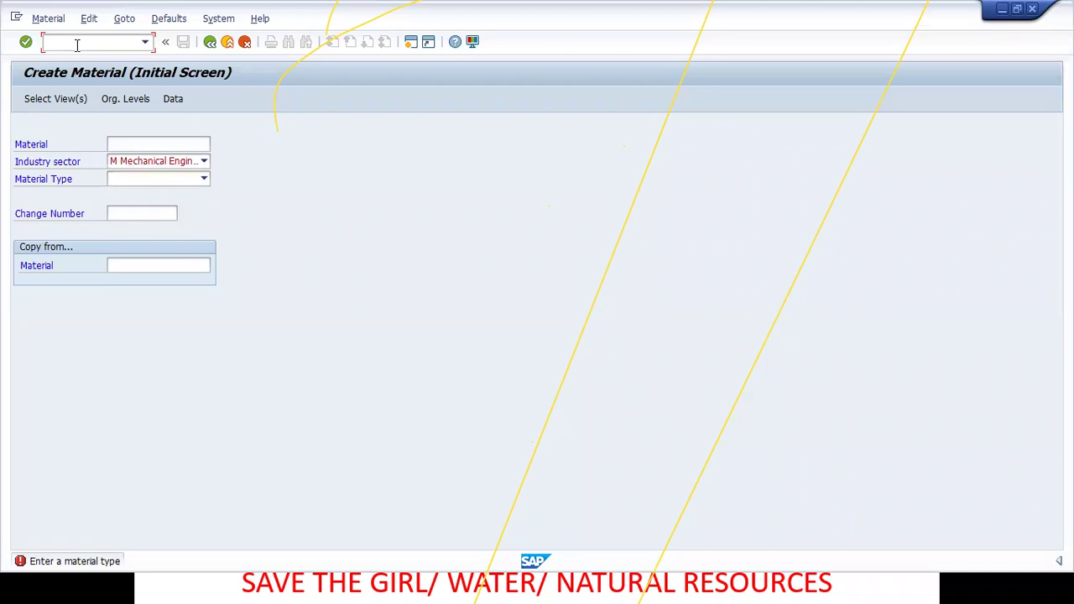